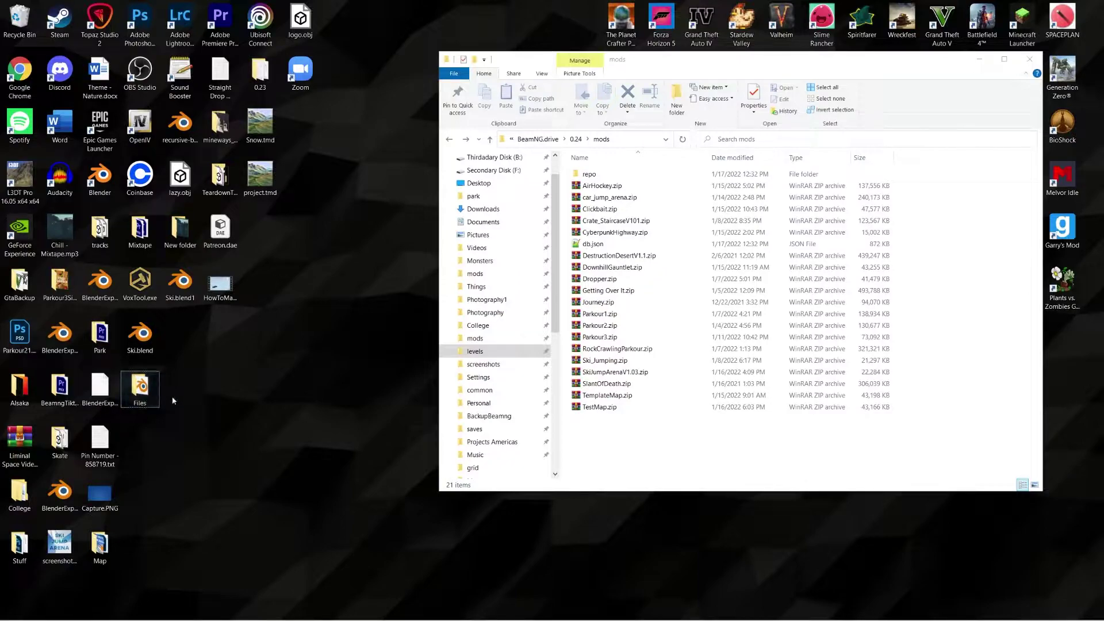
# Step: Open the Files folder from the desktop and reposition its window in front of the mods window
pyautogui.doubleClick(140, 387)
pyautogui.moveTo(550, 74); pyautogui.dragTo(345, 141)
pyautogui.moveTo(432, 352); pyautogui.dragTo(425, 253)
pyautogui.click(461, 356)
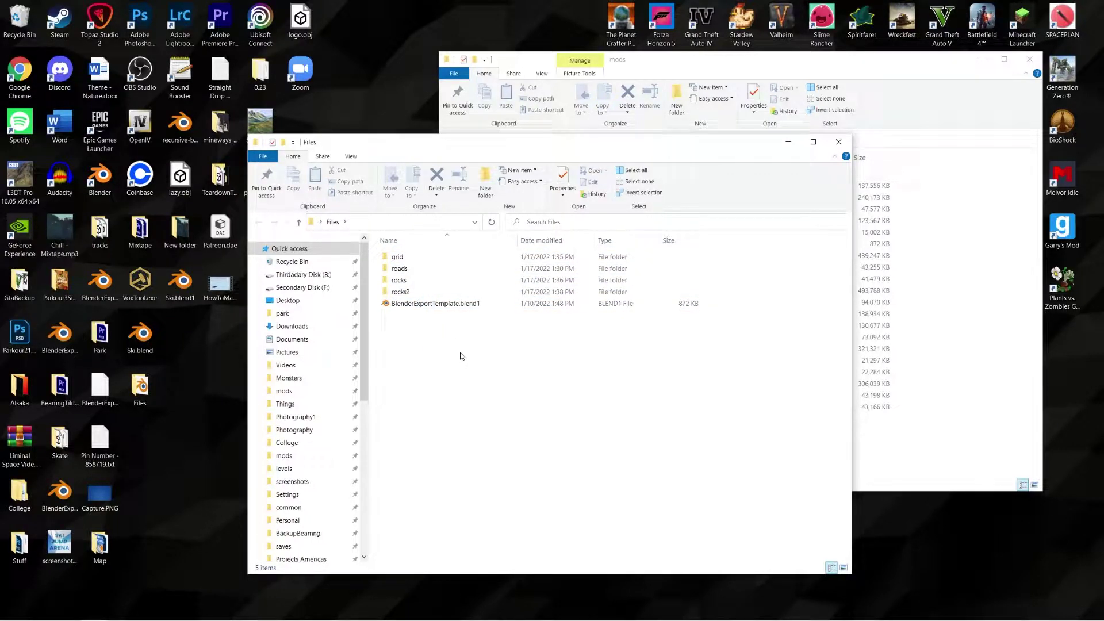
pyautogui.moveTo(471, 503); pyautogui.dragTo(421, 318)
pyautogui.moveTo(476, 147); pyautogui.dragTo(438, 159)
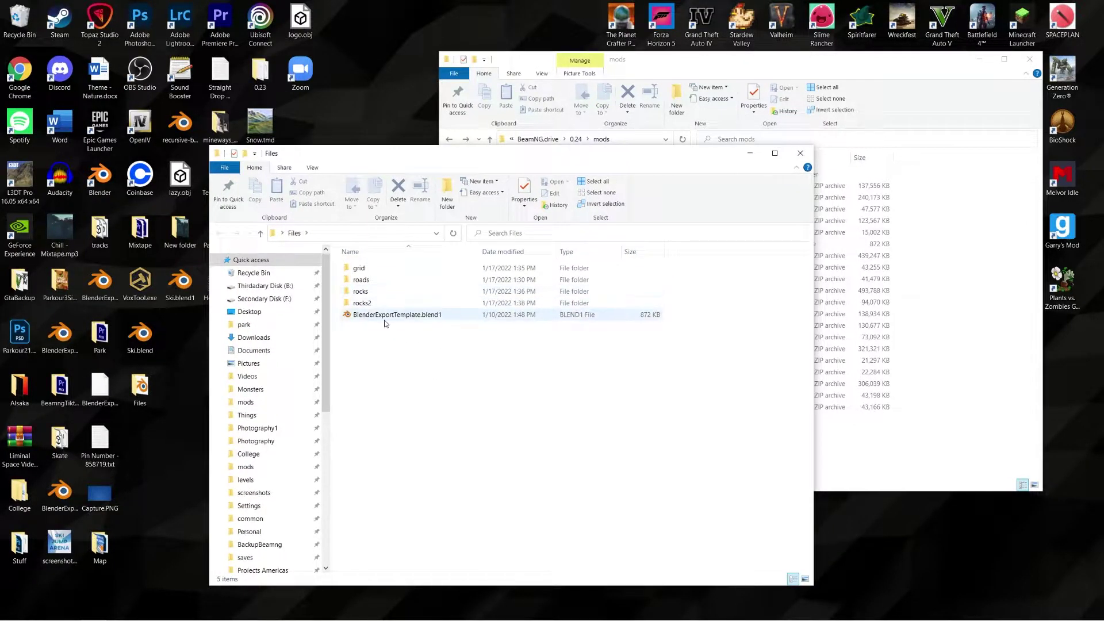
# Step: Examine the grid, roads, rocks and rocks2 folders and the Blender template supplied in the Files folder
pyautogui.moveTo(676, 306); pyautogui.dragTo(593, 268)
pyautogui.click(361, 281)
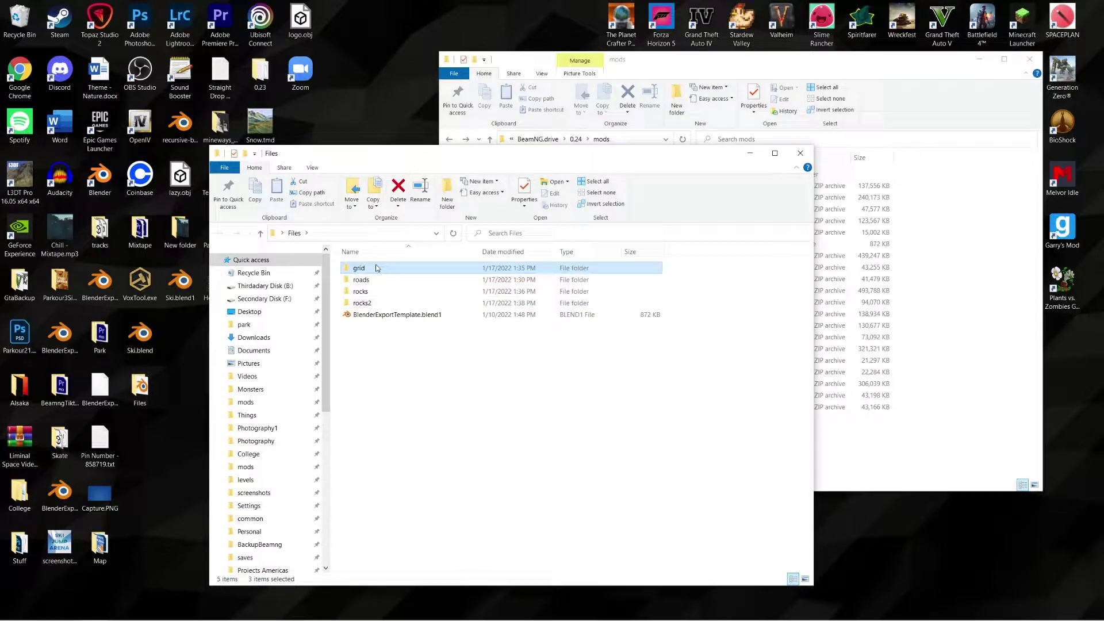
pyautogui.click(357, 292)
pyautogui.click(361, 304)
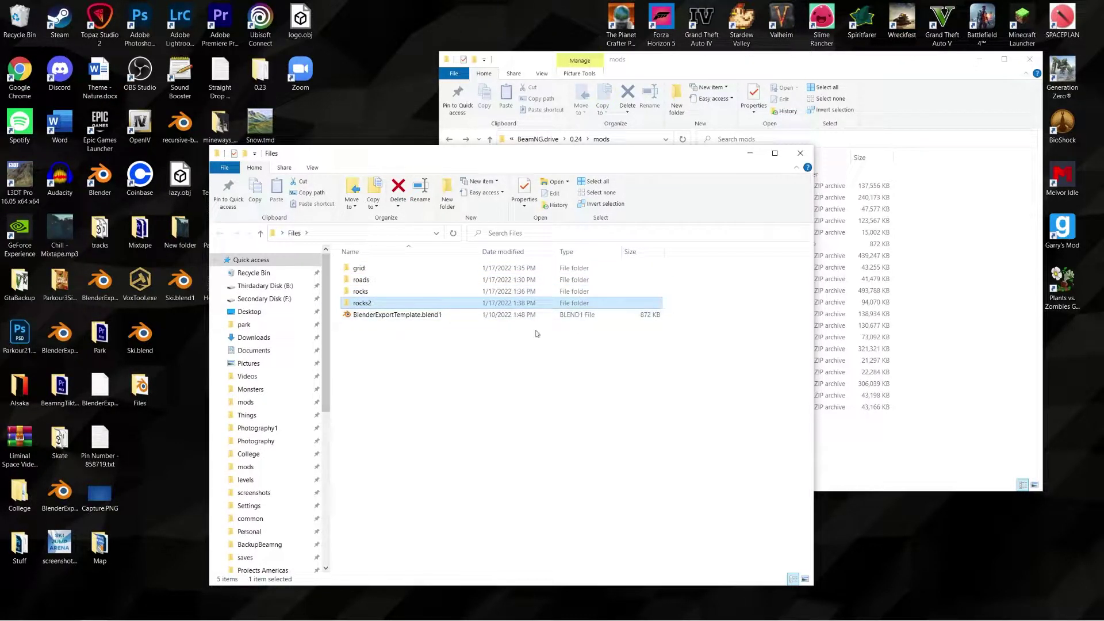
pyautogui.moveTo(676, 317); pyautogui.dragTo(604, 299)
pyautogui.click(685, 281)
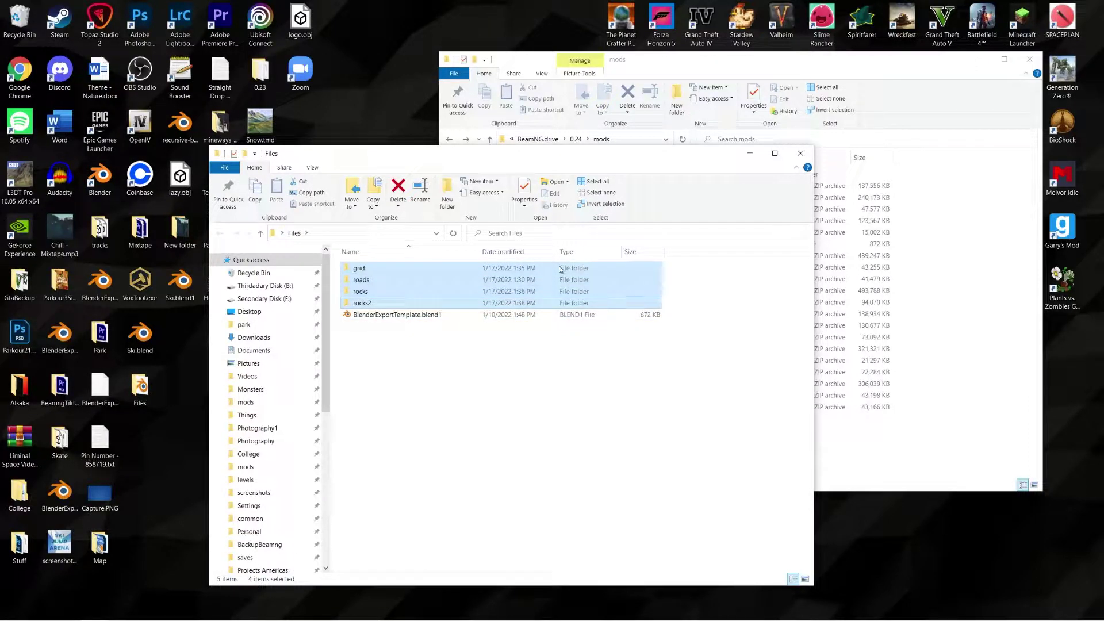
pyautogui.click(539, 270)
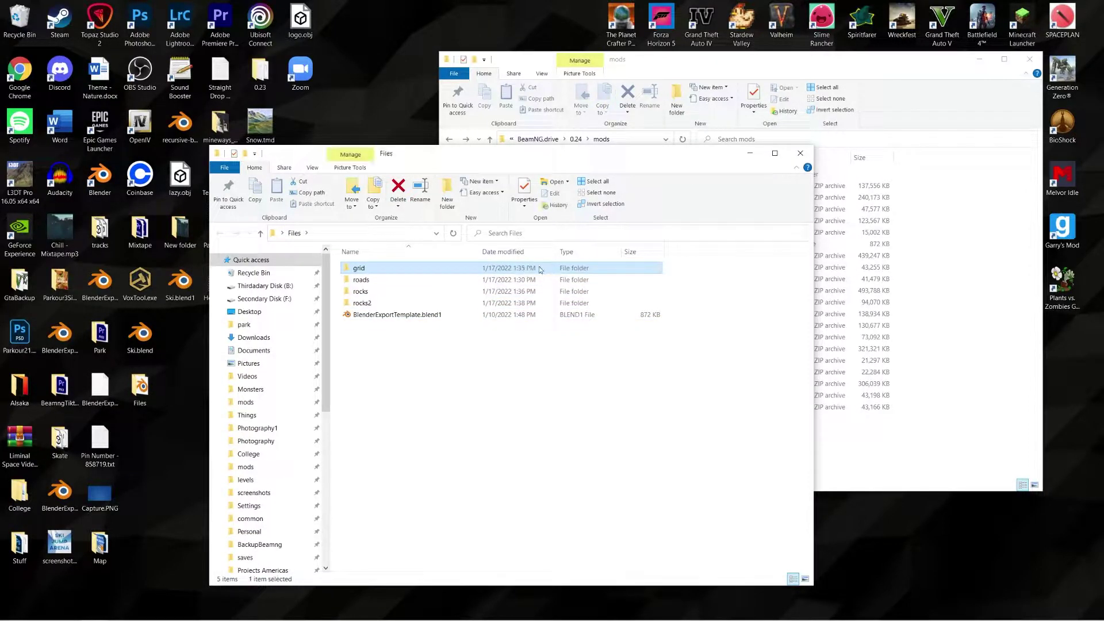
pyautogui.click(360, 280)
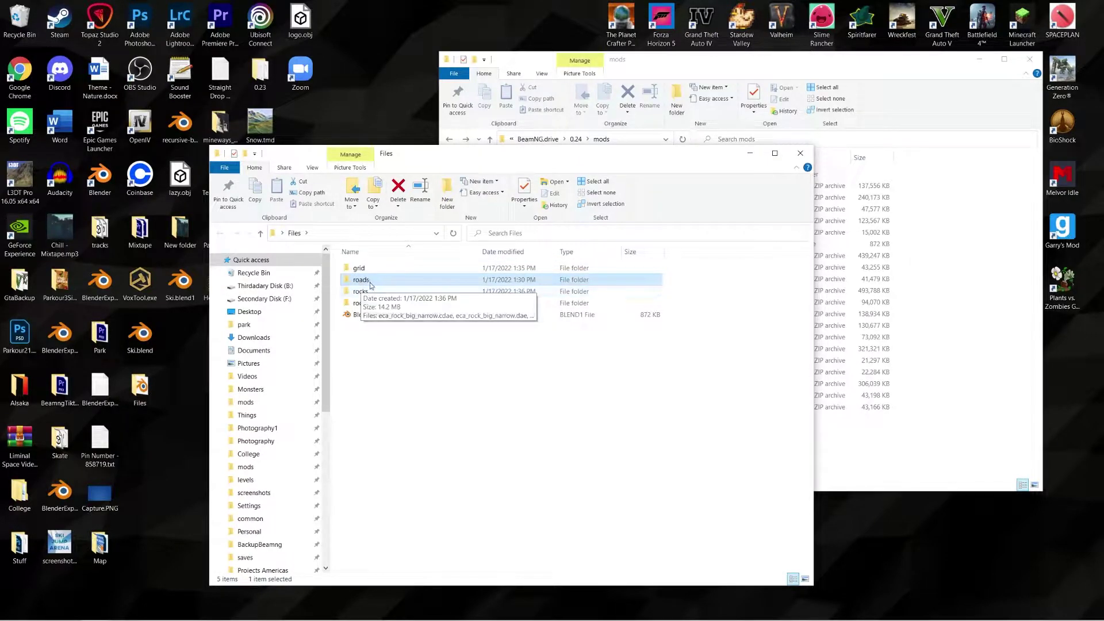
pyautogui.click(661, 291)
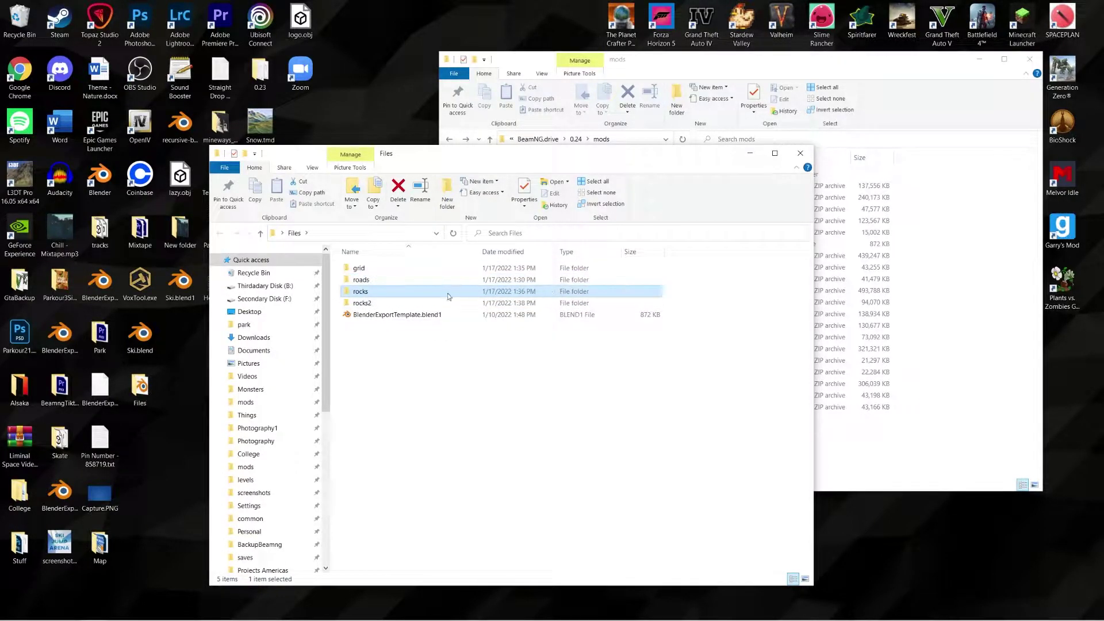
pyautogui.click(363, 304)
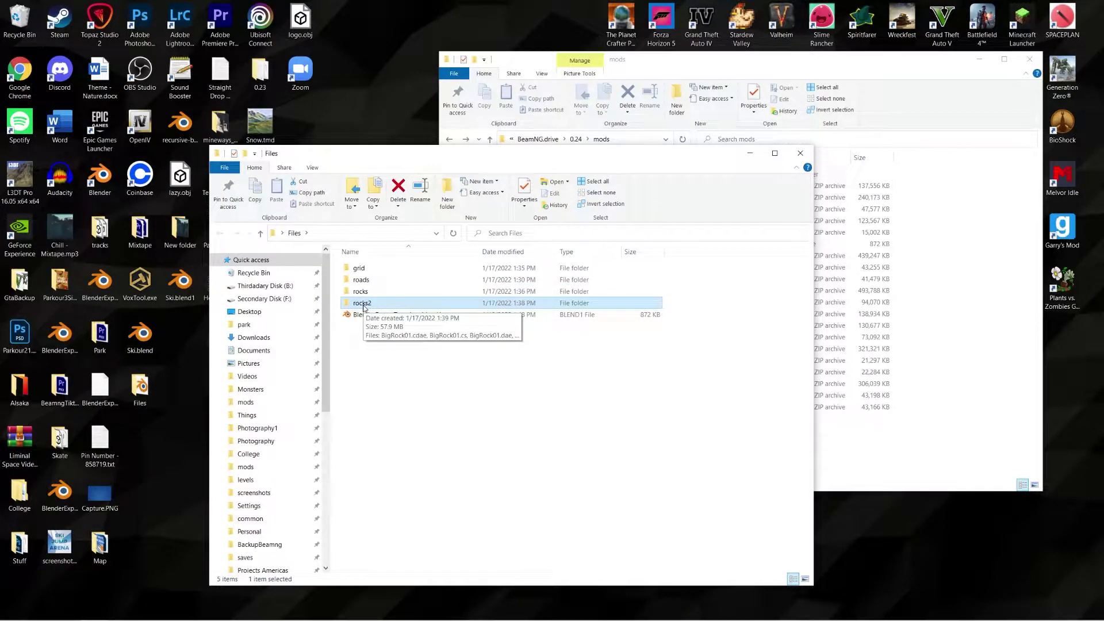
# Step: Arrange the Files and mods windows side by side and show the full path of the mods folder
pyautogui.moveTo(658, 161); pyautogui.dragTo(535, 171)
pyautogui.moveTo(682, 61); pyautogui.dragTo(729, 93)
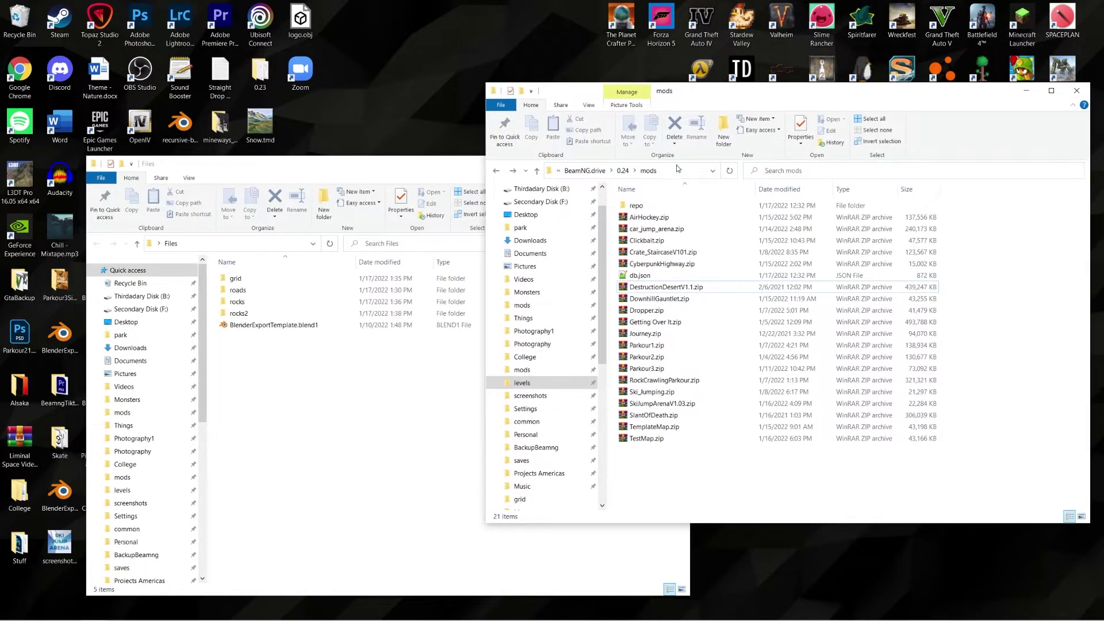
pyautogui.click(710, 171)
pyautogui.moveTo(568, 172)
pyautogui.mouseDown()
pyautogui.moveTo(554, 172)
pyautogui.moveTo(563, 172)
pyautogui.mouseUp()
pyautogui.click(563, 171)
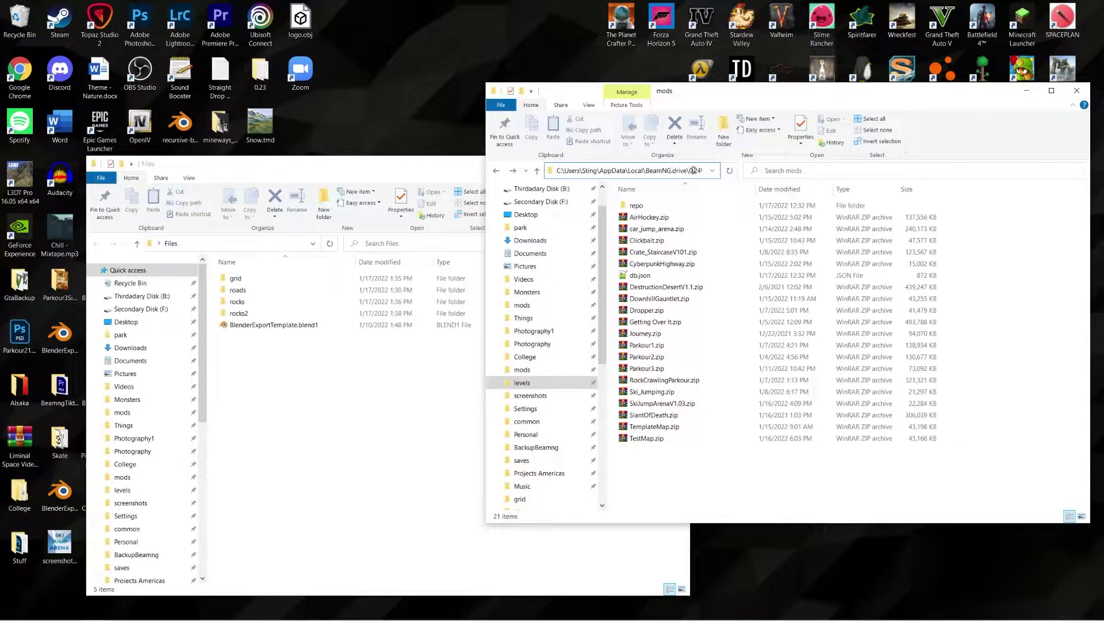
pyautogui.doubleClick(616, 172)
pyautogui.click(598, 171)
pyautogui.moveTo(599, 172); pyautogui.dragTo(618, 173)
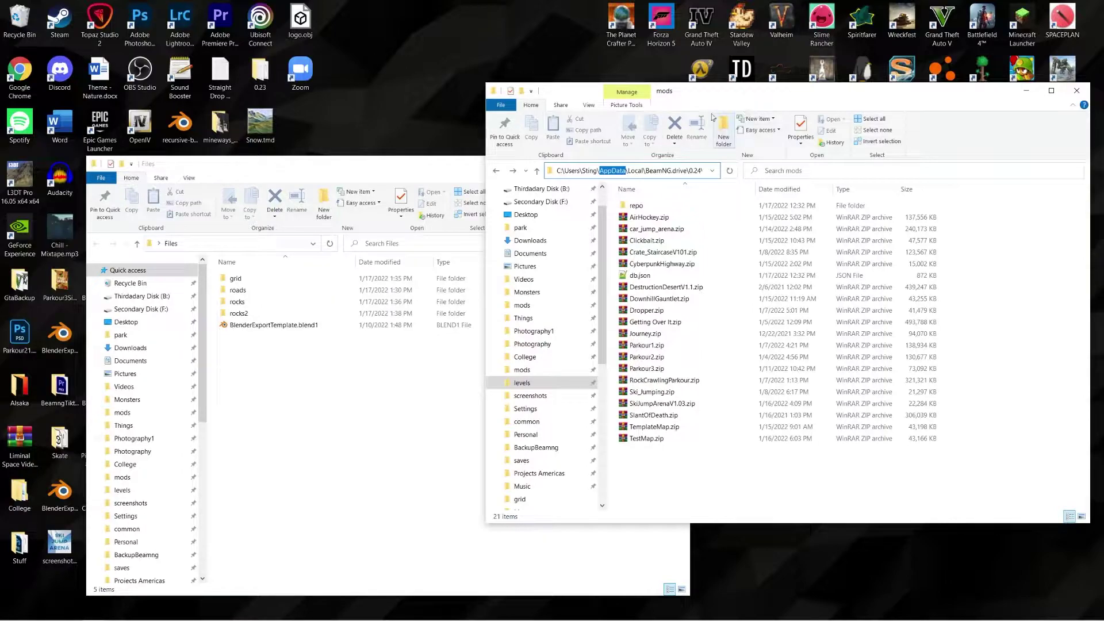
# Step: Shorten the mods folder path to go up to AppData, and continue up to the user profile folder
pyautogui.moveTo(597, 171); pyautogui.dragTo(819, 184)
pyautogui.press('BackSpace')
pyautogui.press('Return')
pyautogui.press('Return')
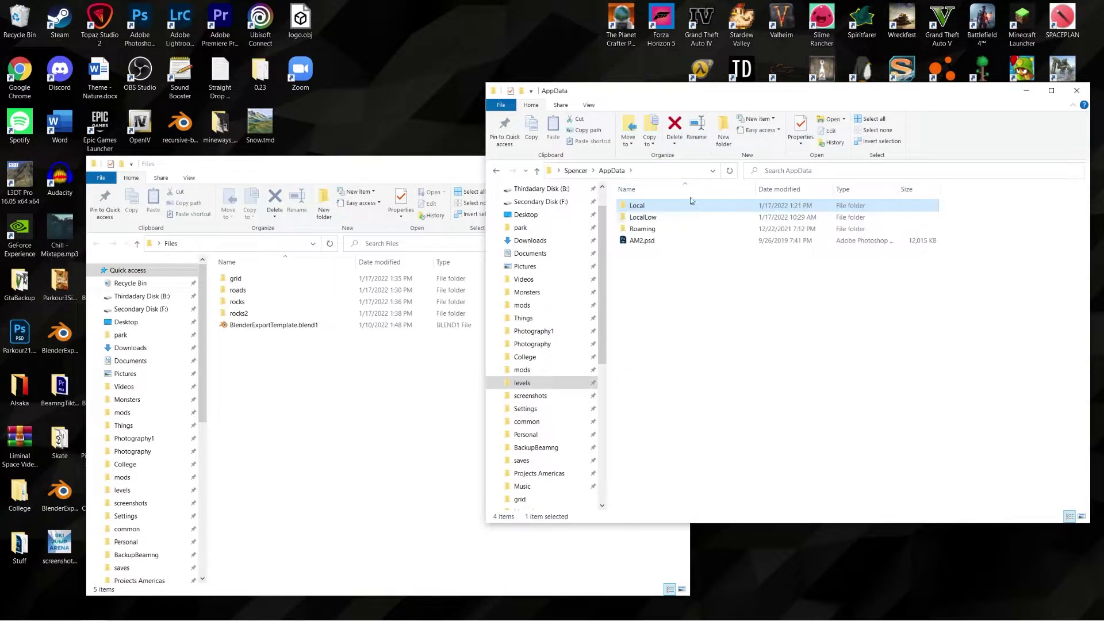
pyautogui.click(577, 177)
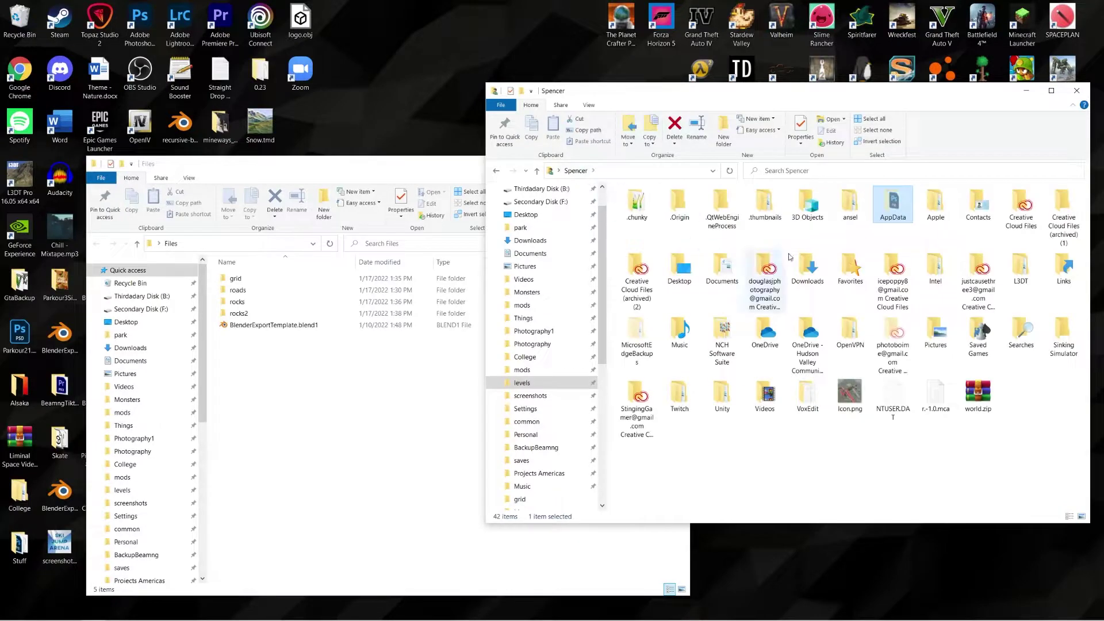
# Step: Turn the display of hidden items off and back on in the user profile folder, and reopen AppData
pyautogui.click(590, 105)
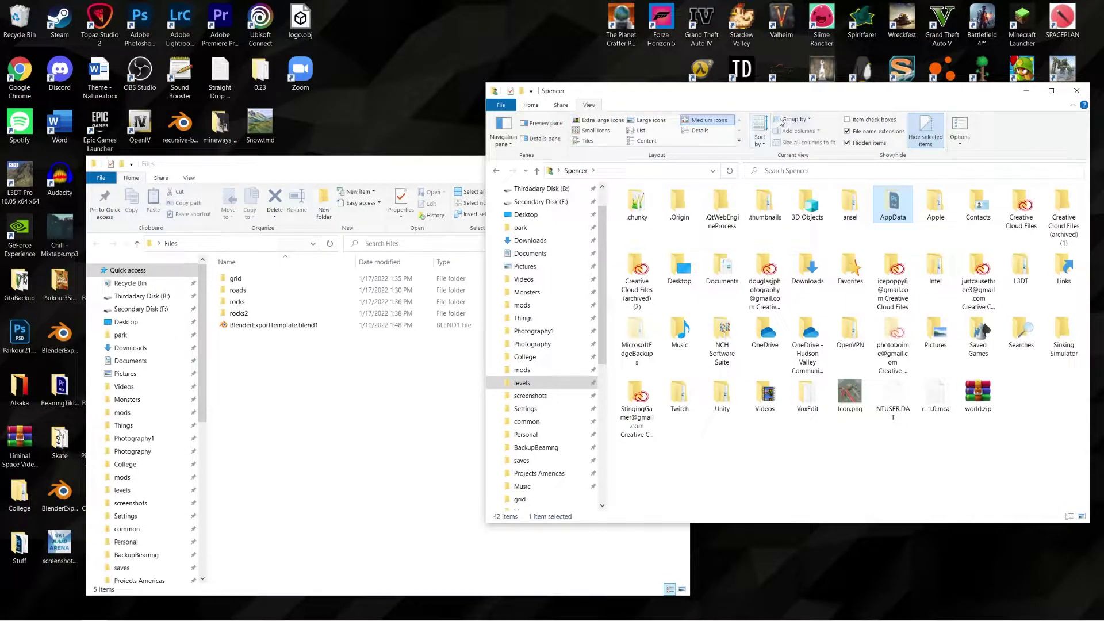
pyautogui.click(849, 143)
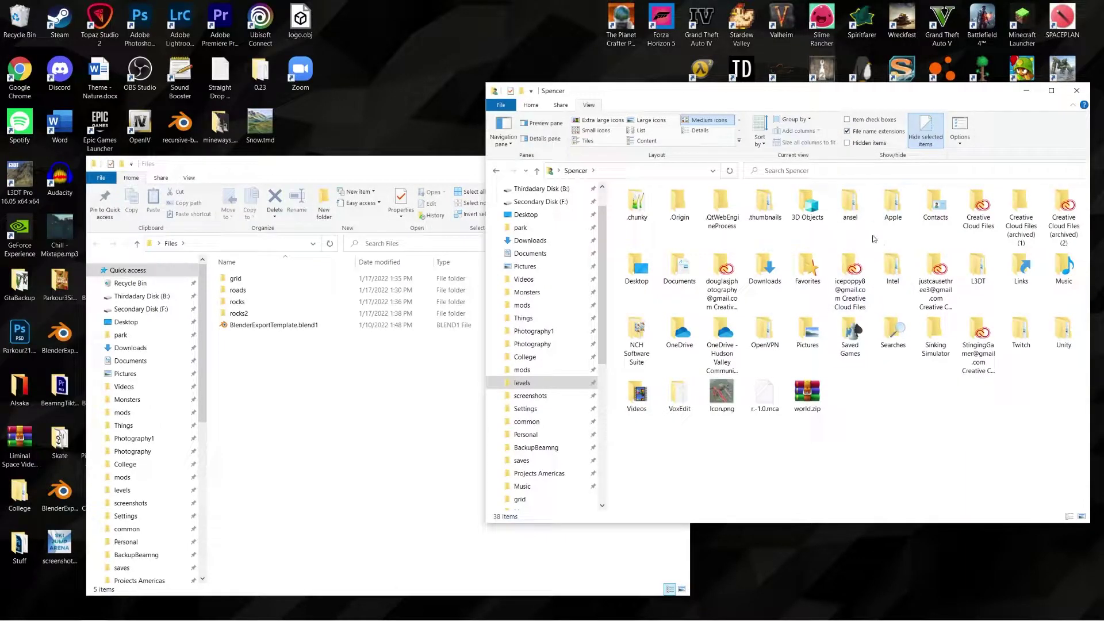
pyautogui.click(848, 143)
pyautogui.doubleClick(893, 204)
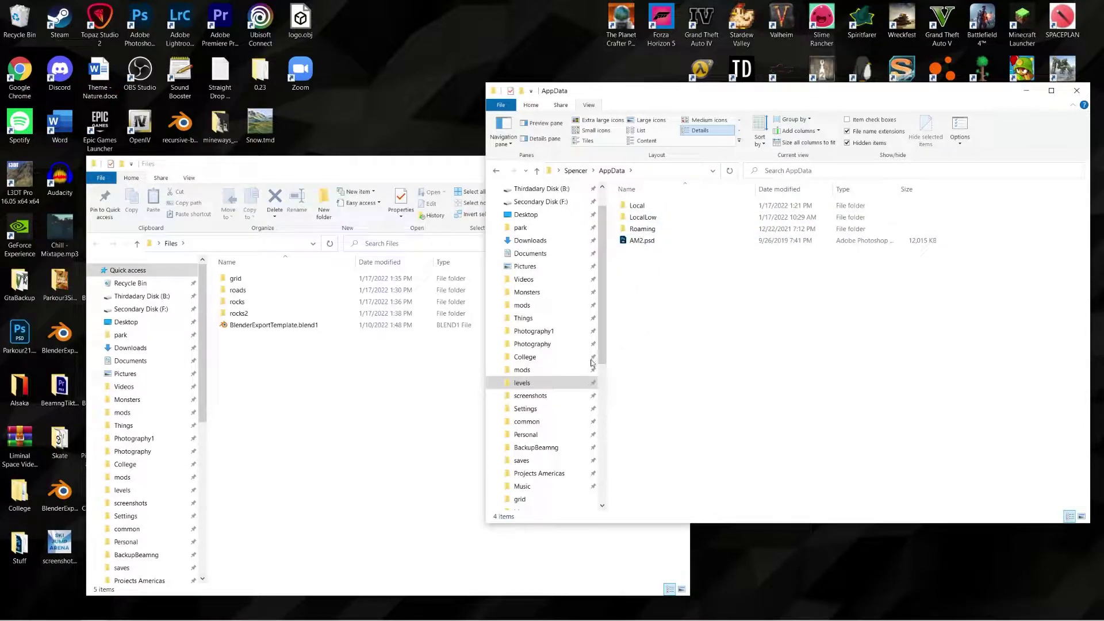
# Step: Return to the BeamNG.drive mods folder and open the TestMap.zip archive in WinRAR
pyautogui.hotkey('alt', 'Left')
pyautogui.hotkey('alt', 'Left')
pyautogui.moveTo(769, 476); pyautogui.dragTo(712, 481)
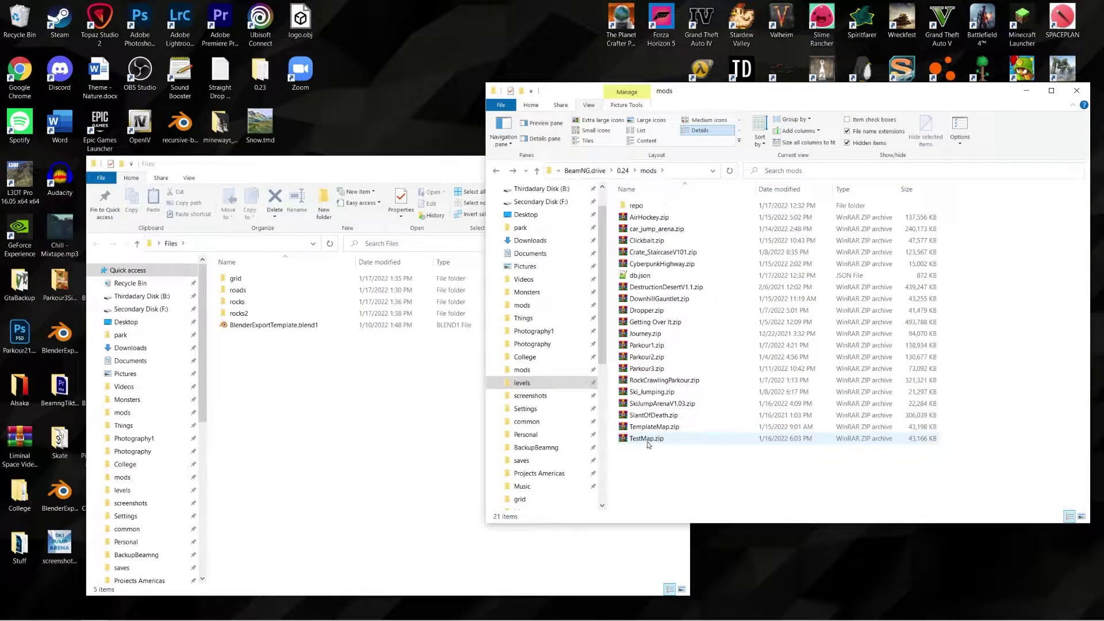
pyautogui.click(643, 441)
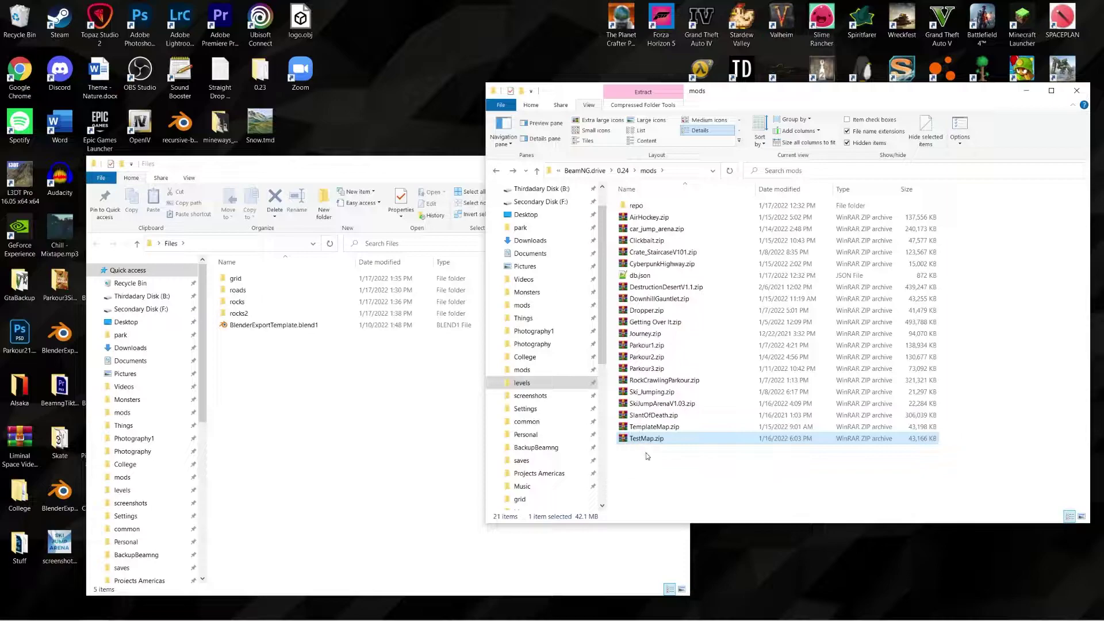
pyautogui.doubleClick(647, 441)
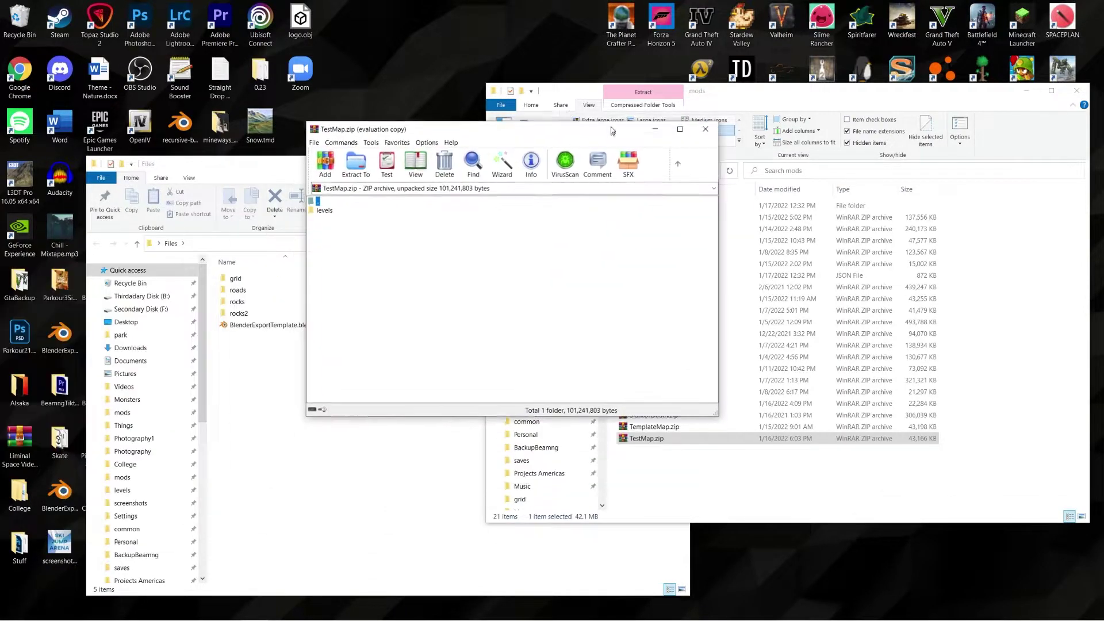
# Step: Move the archive window over the mods window and open the levels\TestMap\art folder inside TestMap.zip
pyautogui.moveTo(608, 126); pyautogui.dragTo(874, 126)
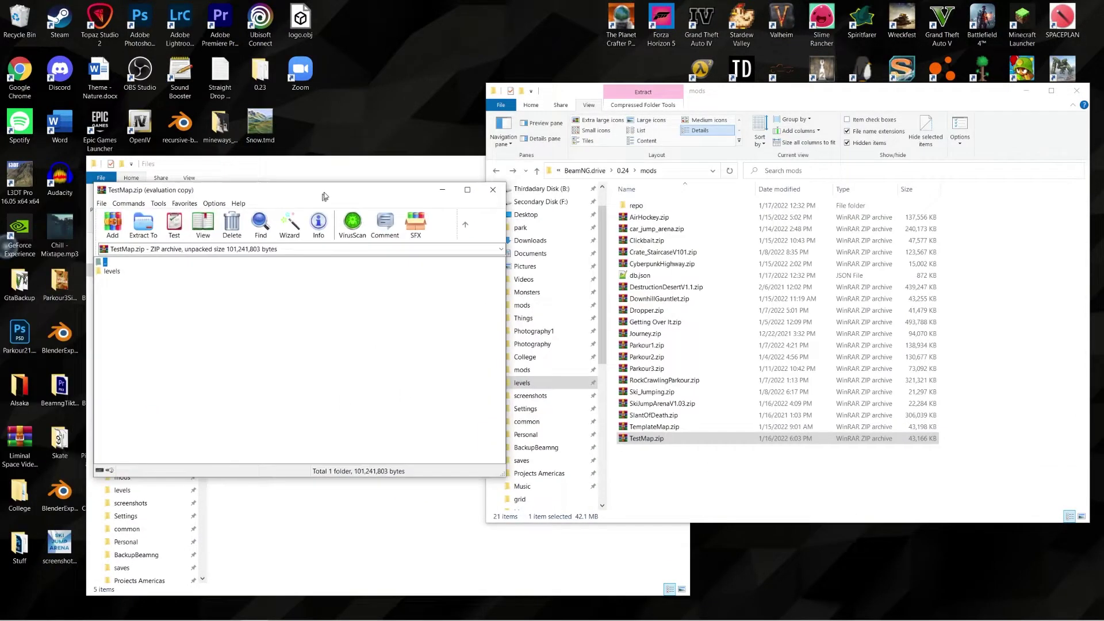
pyautogui.moveTo(320, 190); pyautogui.dragTo(804, 178)
pyautogui.doubleClick(592, 252)
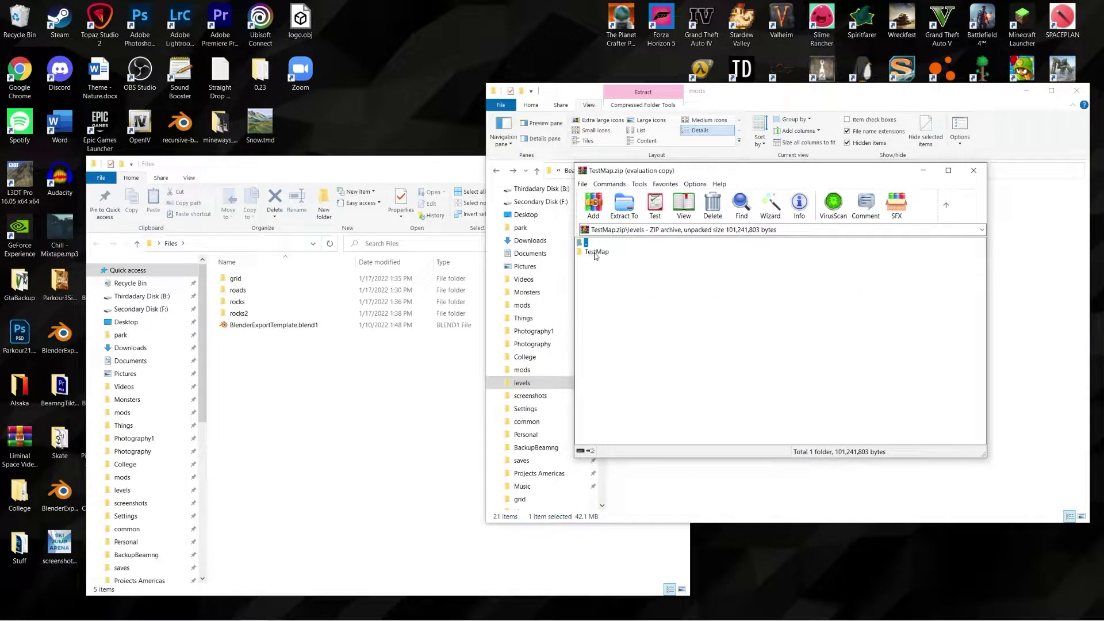
pyautogui.doubleClick(594, 252)
pyautogui.doubleClick(591, 261)
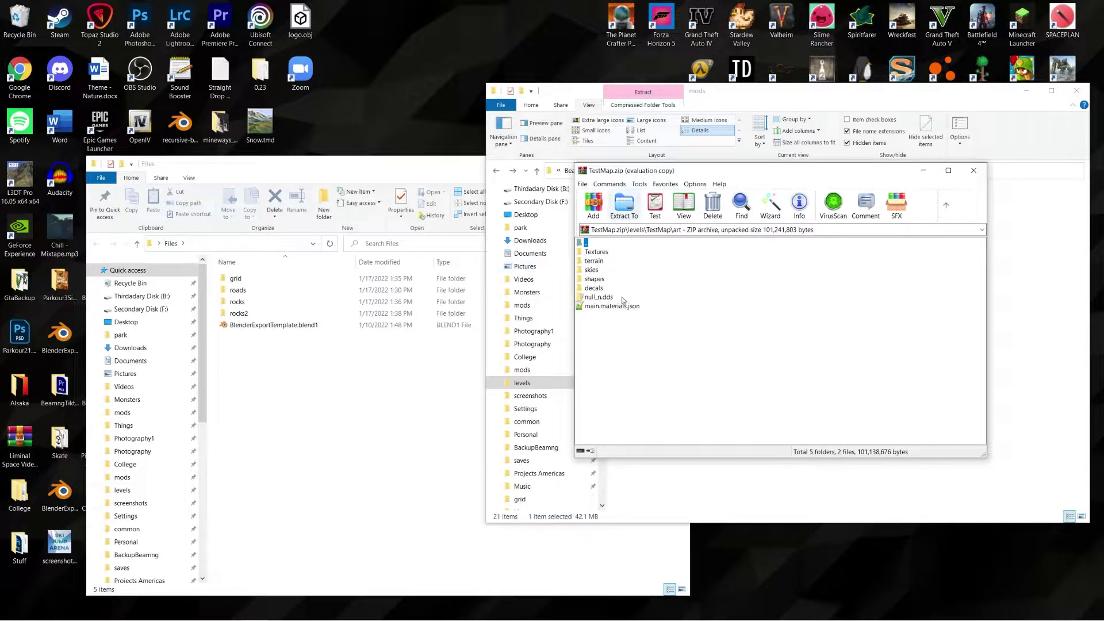
pyautogui.moveTo(659, 353); pyautogui.dragTo(627, 331)
# Step: Look through the grid folder in Files and open its main.materials.json in Notepad++
pyautogui.moveTo(322, 168); pyautogui.dragTo(296, 158)
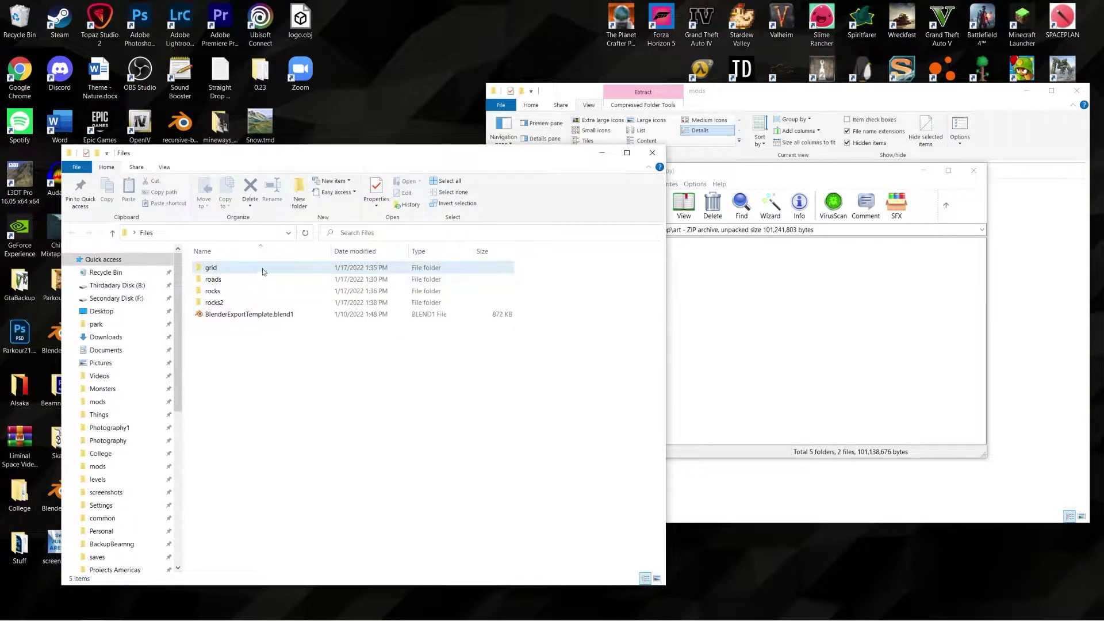
pyautogui.click(233, 267)
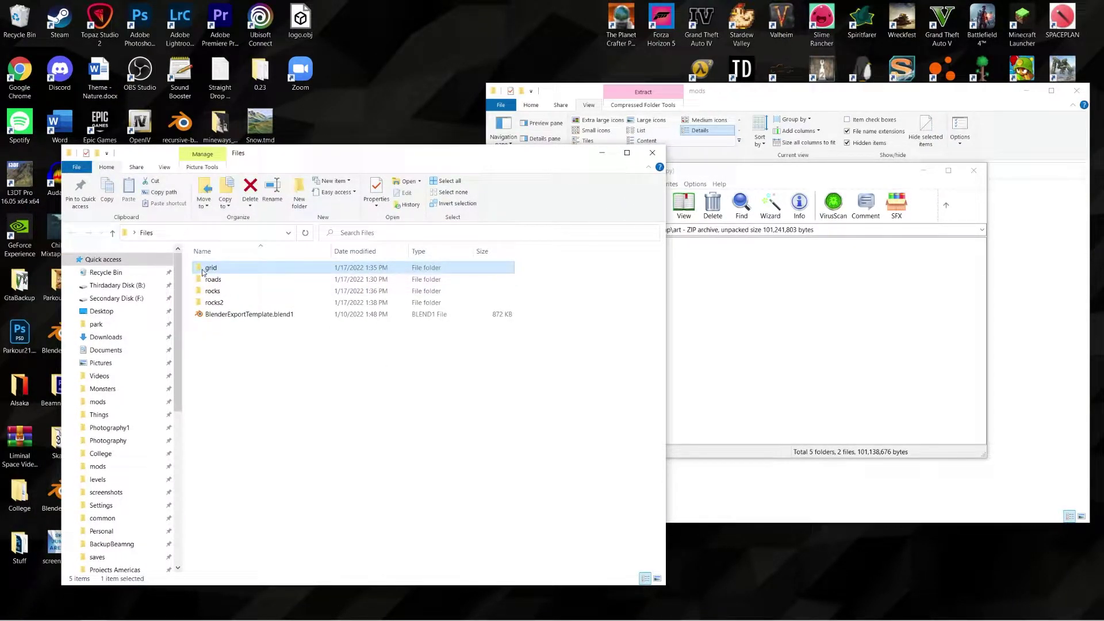
pyautogui.doubleClick(204, 270)
pyautogui.scroll(-5, 341, 310)
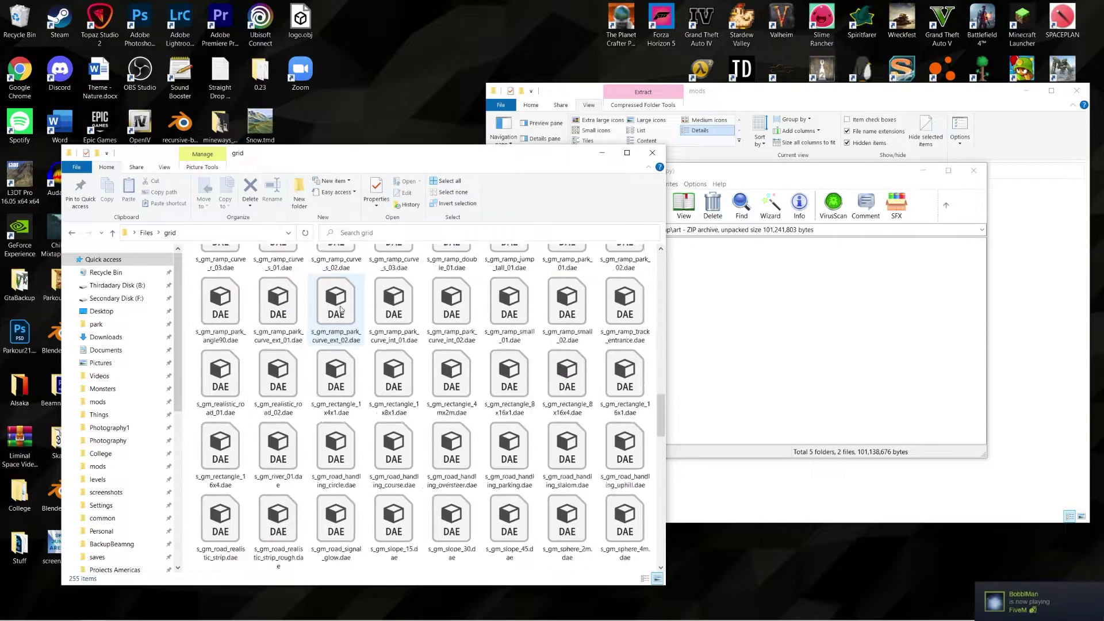
pyautogui.scroll(10, 341, 310)
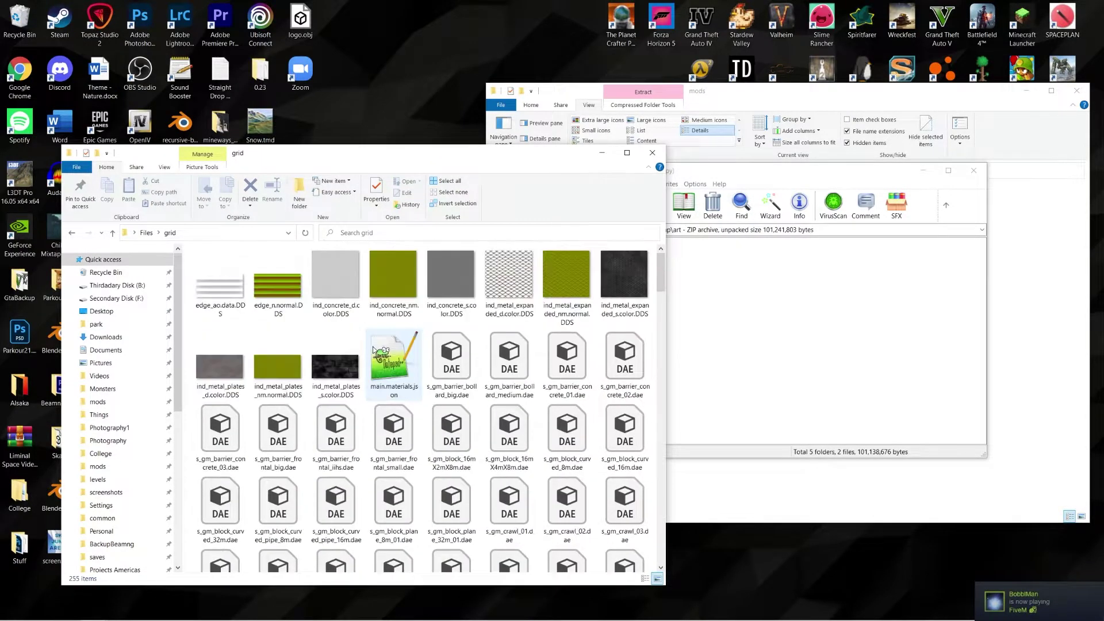
pyautogui.scroll(-12, 373, 349)
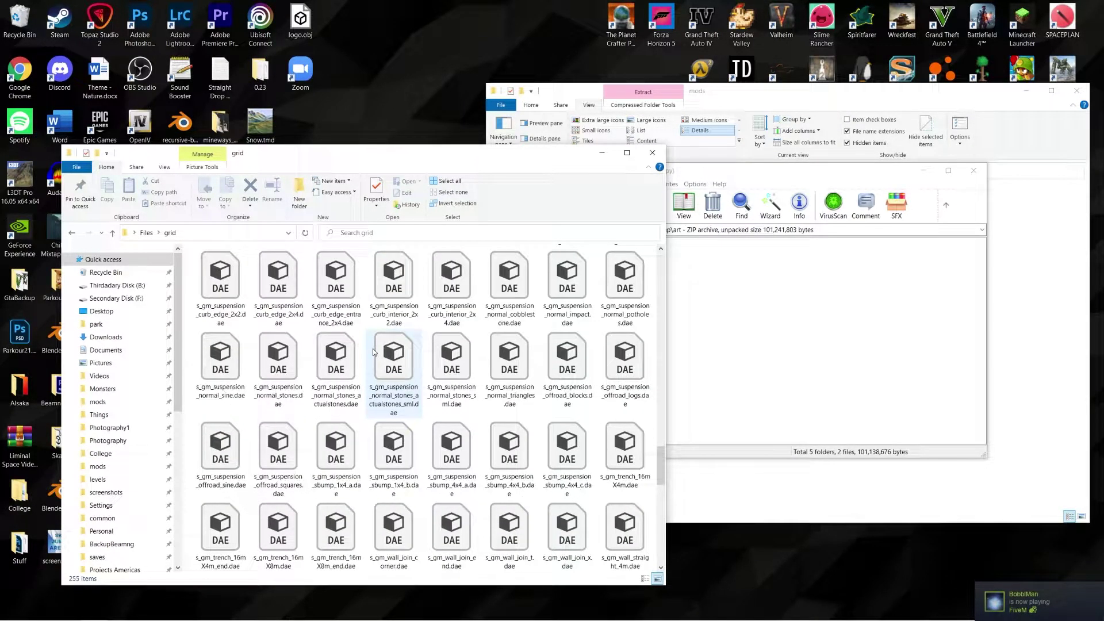
pyautogui.scroll(10, 373, 349)
pyautogui.scroll(-6, 372, 352)
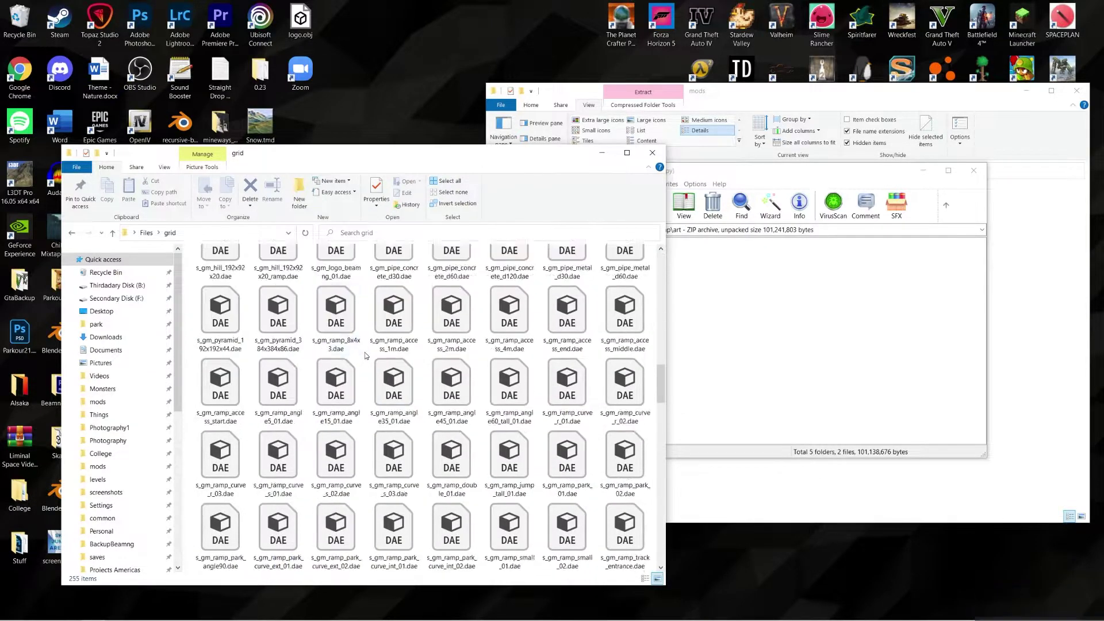
pyautogui.scroll(6, 372, 355)
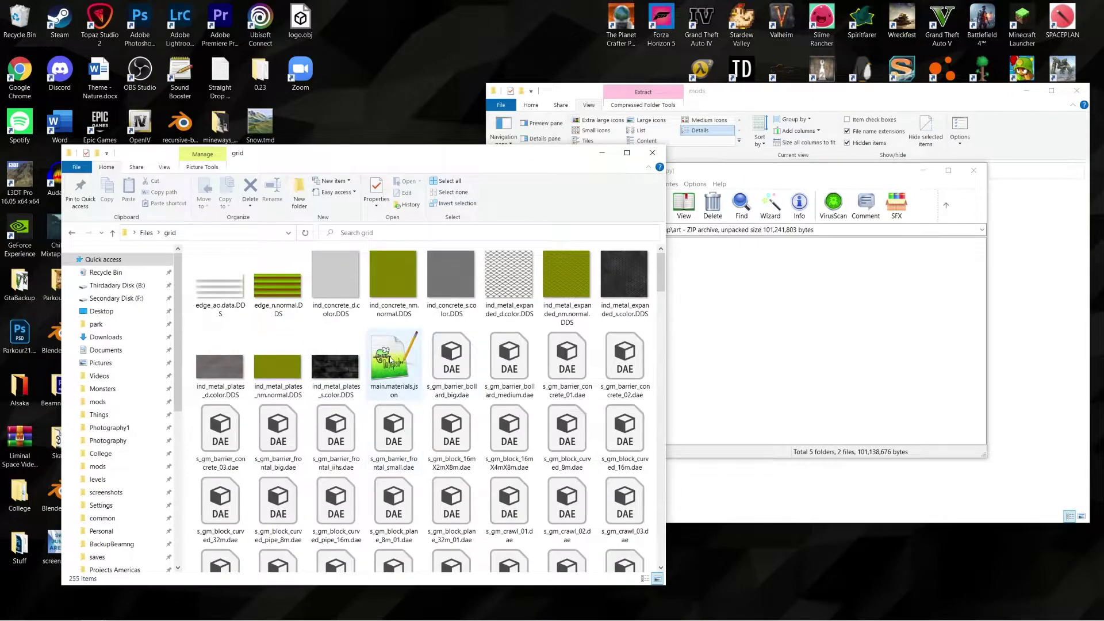
pyautogui.doubleClick(394, 392)
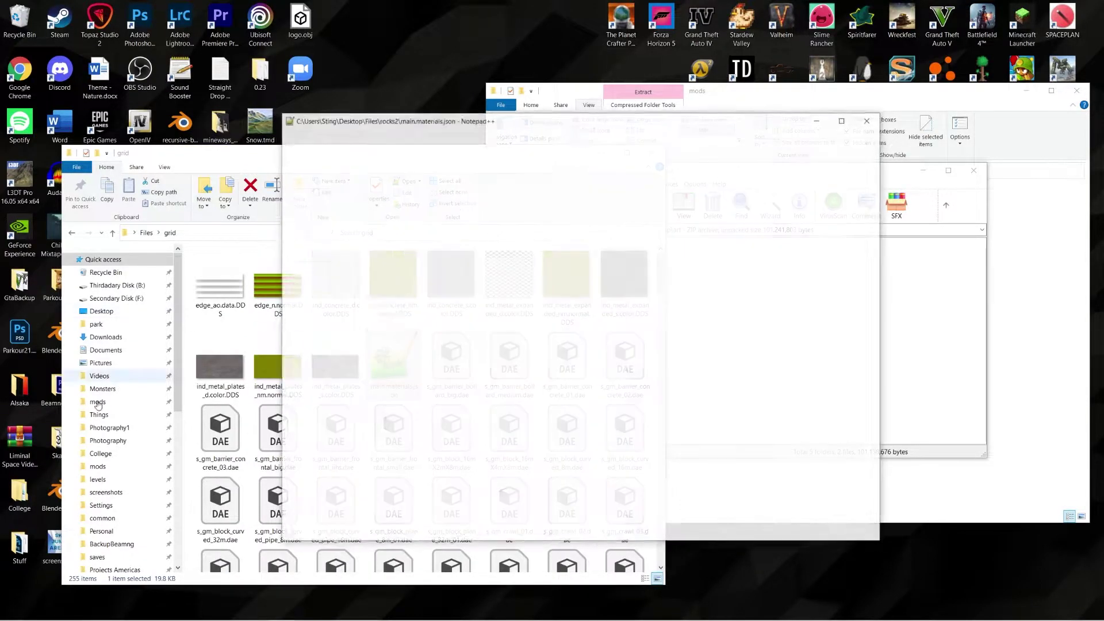
# Step: Replace all occurrences of levels/TemplateMap with levels/TestMap in the grid folder's main.materials.json
pyautogui.doubleClick(469, 249)
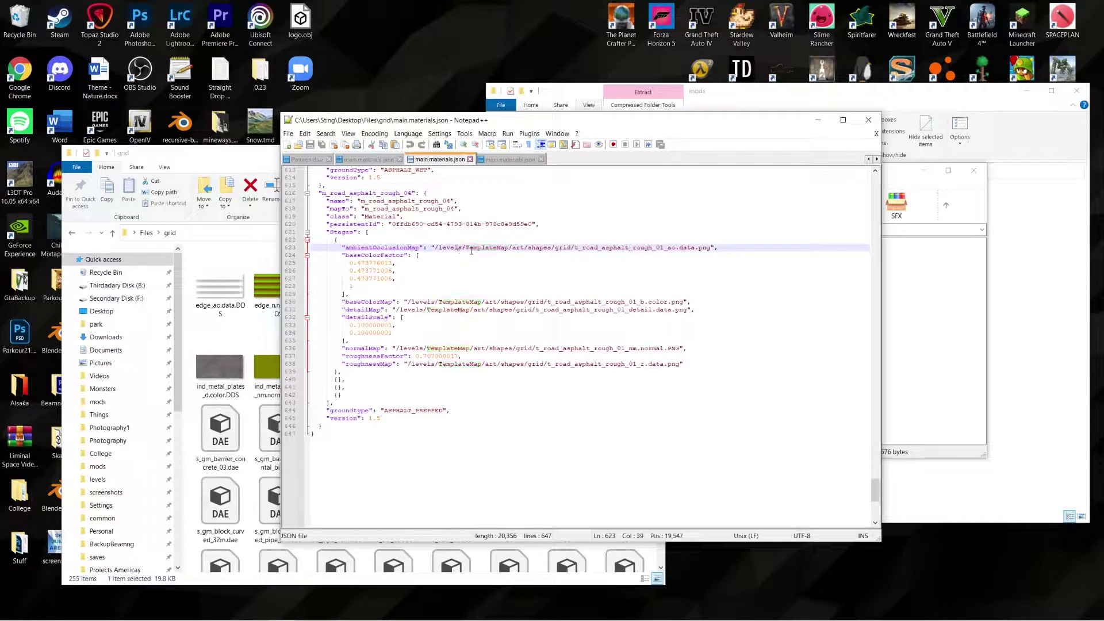
pyautogui.moveTo(438, 249); pyautogui.dragTo(509, 248)
pyautogui.hotkey('ctrl', 'c')
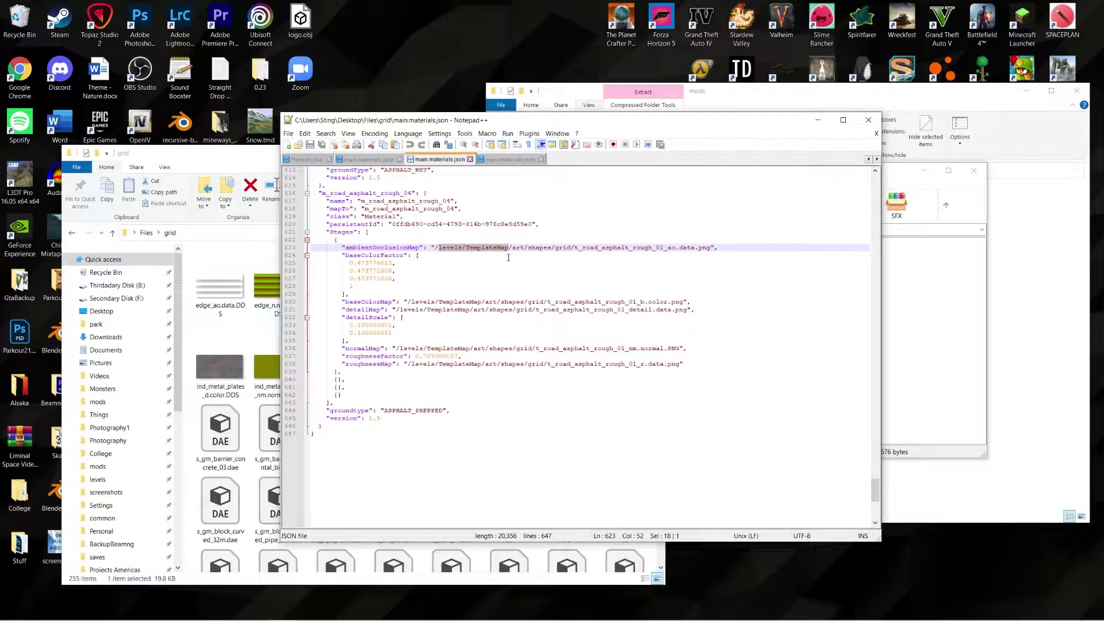
pyautogui.hotkey('ctrl', 'f')
pyautogui.click(598, 304)
pyautogui.doubleClick(672, 337)
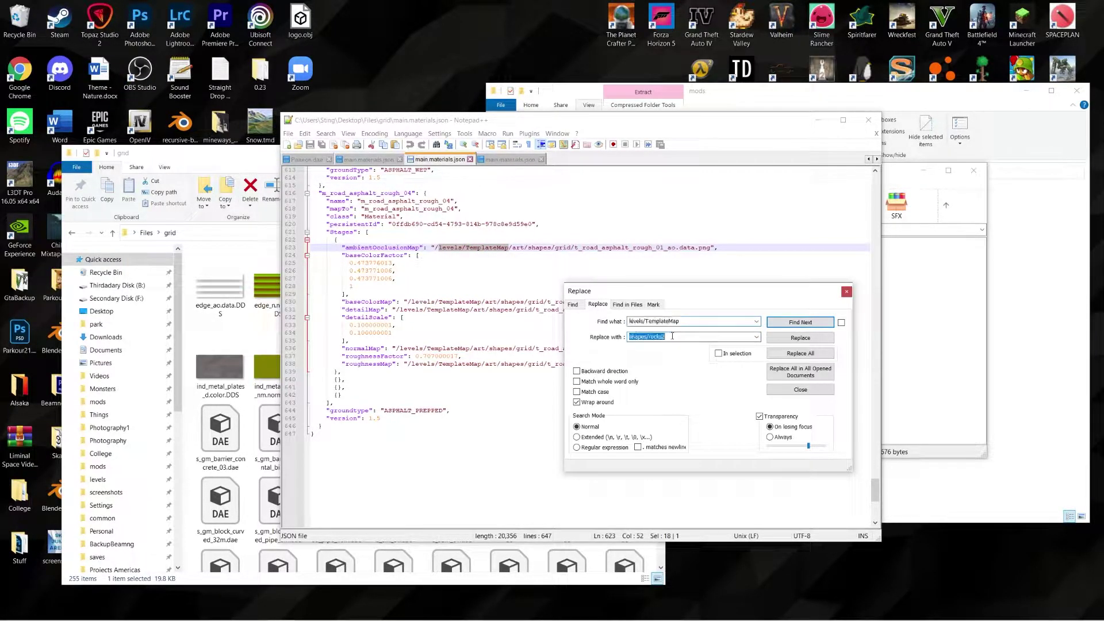
pyautogui.hotkey('ctrl', 'v')
pyautogui.moveTo(679, 337); pyautogui.dragTo(648, 338)
pyautogui.press('BackSpace')
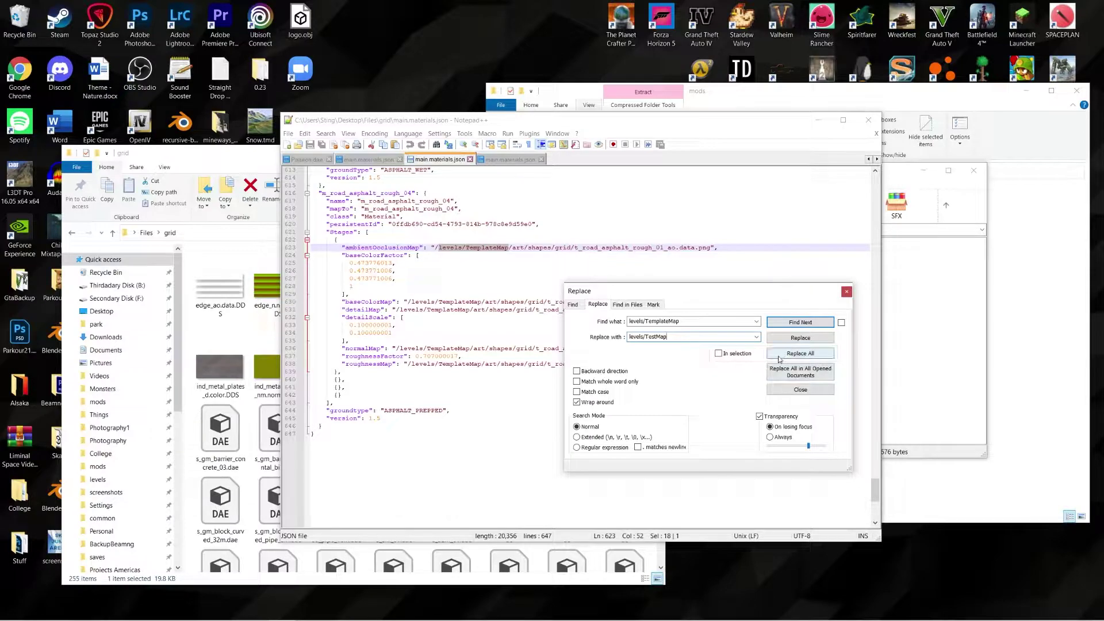
pyautogui.click(801, 353)
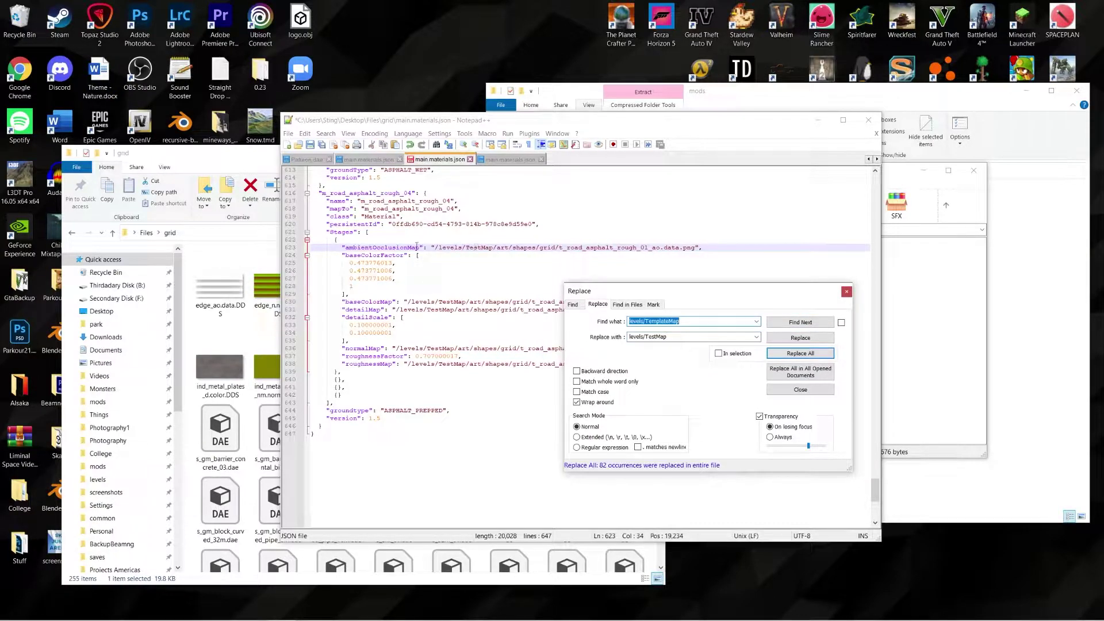
pyautogui.click(851, 293)
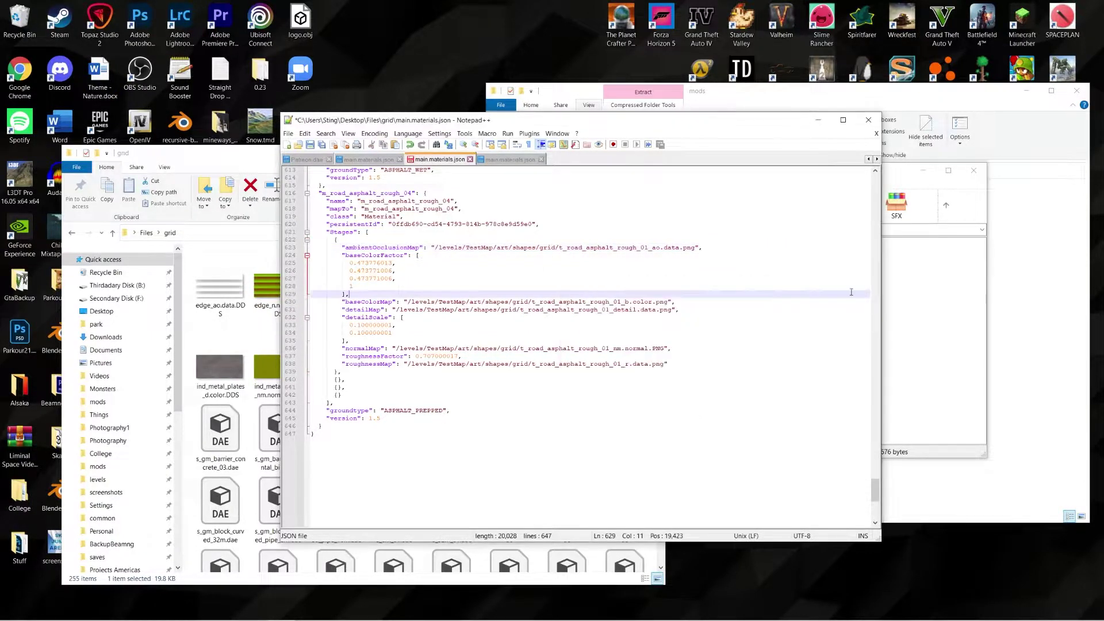
# Step: Move the Notepad++ window aside and follow the texture path in TestMap.zip to the levels\TestMap\art\shapes folder
pyautogui.click(445, 248)
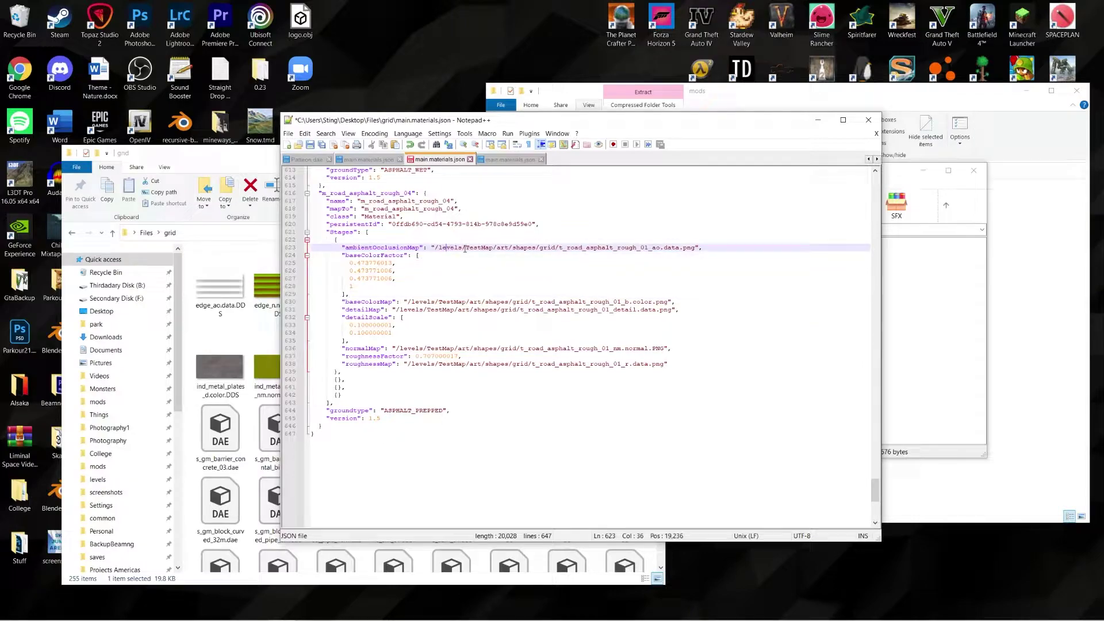
pyautogui.moveTo(539, 247); pyautogui.dragTo(695, 248)
pyautogui.click(518, 241)
pyautogui.moveTo(443, 247); pyautogui.dragTo(447, 248)
pyautogui.moveTo(631, 130); pyautogui.dragTo(437, 133)
pyautogui.click(594, 255)
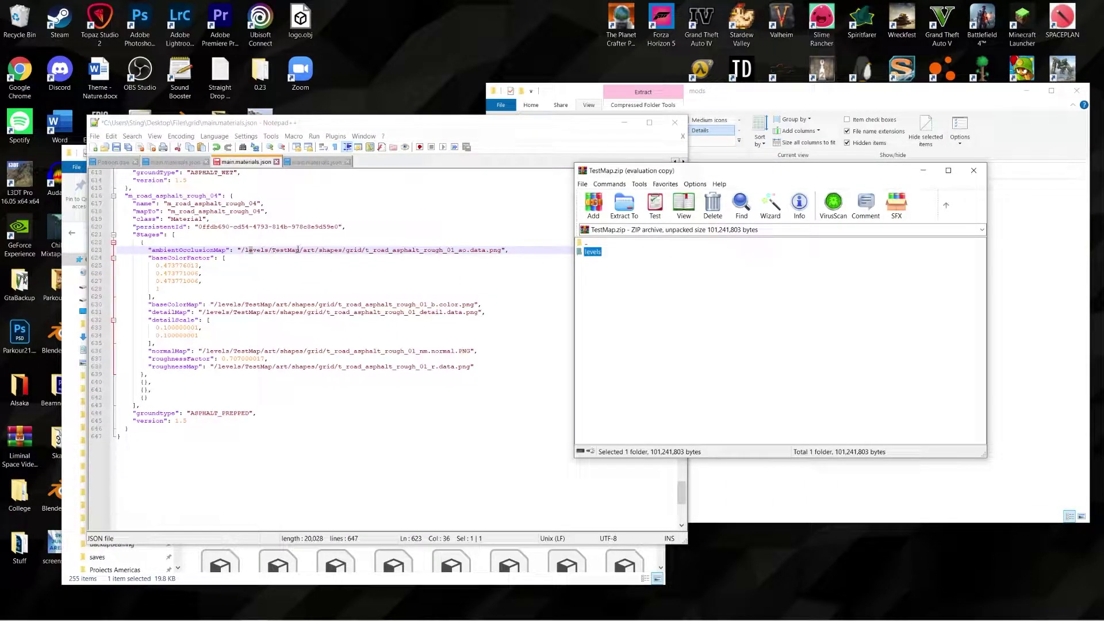
pyautogui.press('Return')
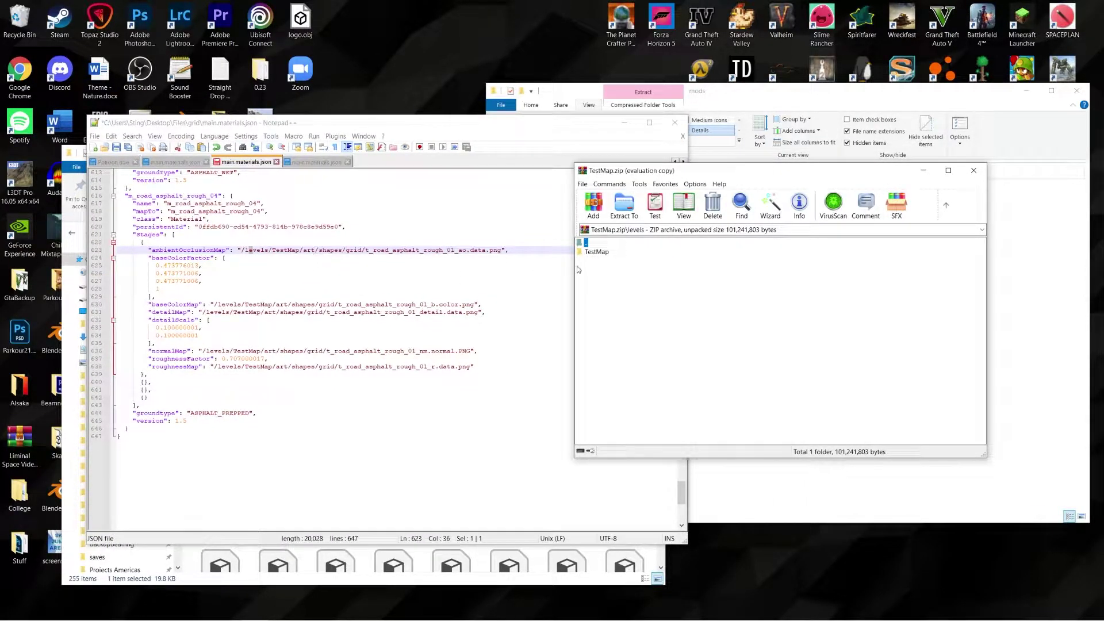
pyautogui.doubleClick(600, 253)
pyautogui.doubleClick(590, 260)
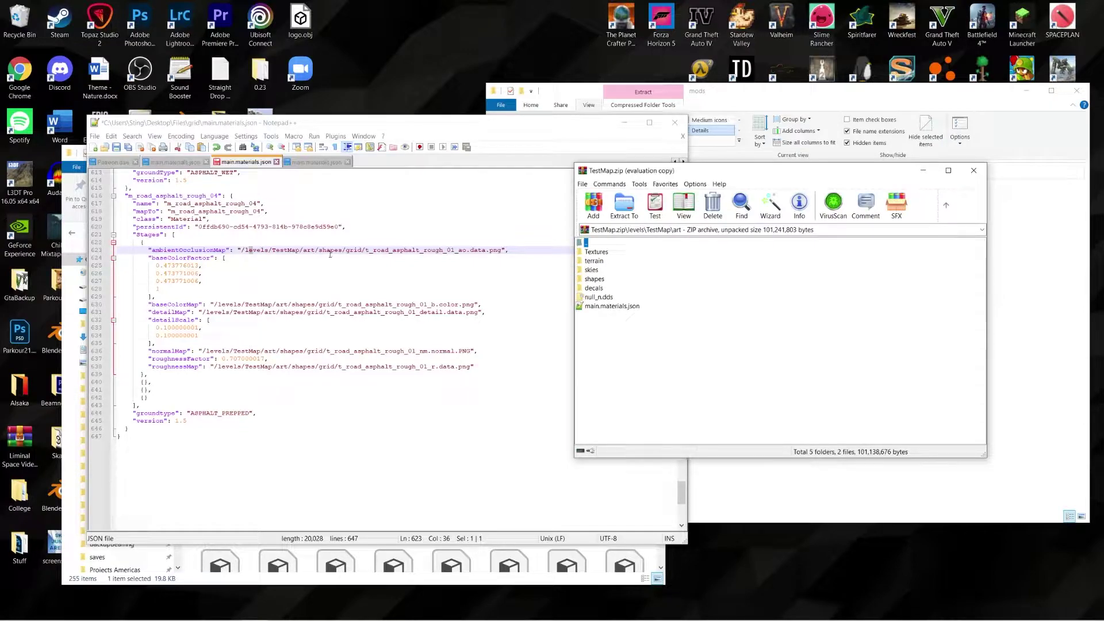
pyautogui.doubleClick(595, 280)
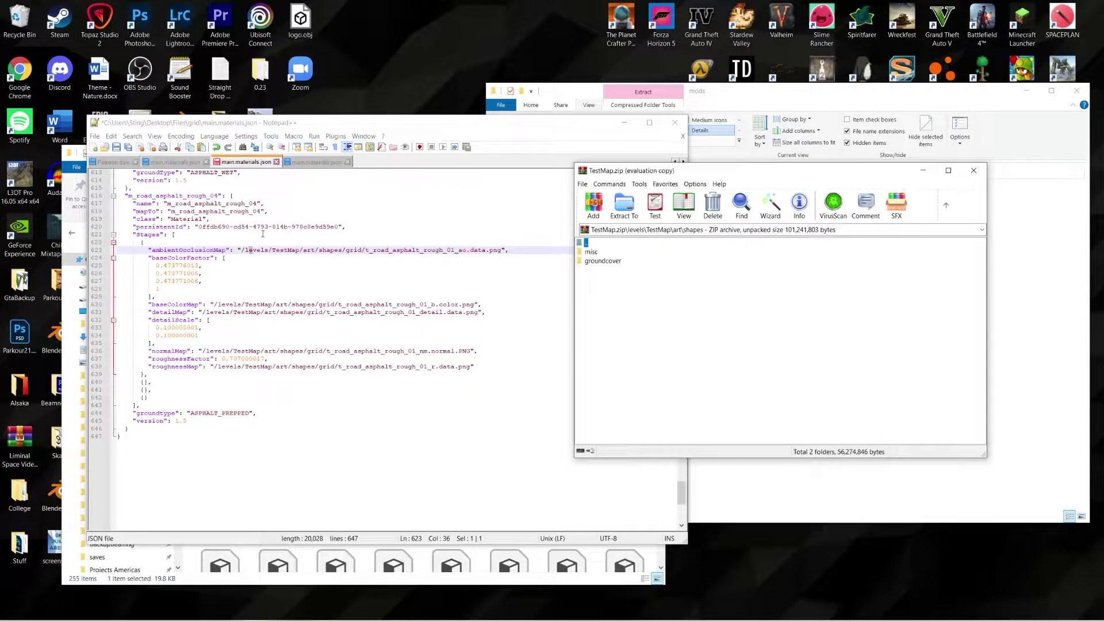
# Step: Save the edited grid main.materials.json and close Notepad++
pyautogui.moveTo(358, 250); pyautogui.dragTo(358, 250)
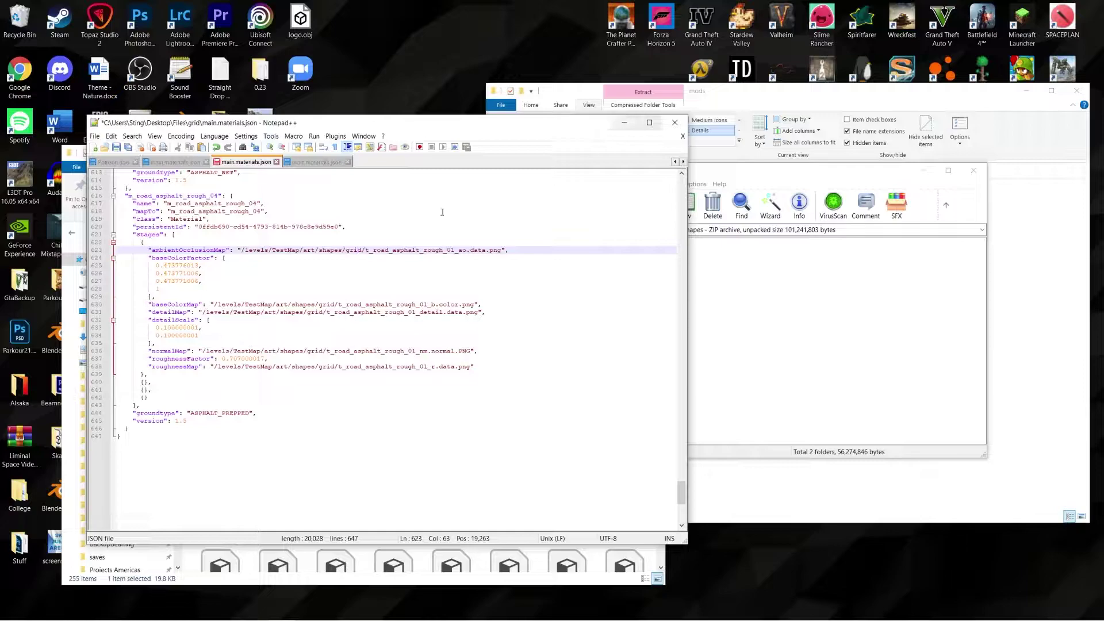
pyautogui.click(418, 242)
pyautogui.hotkey('ctrl', 's')
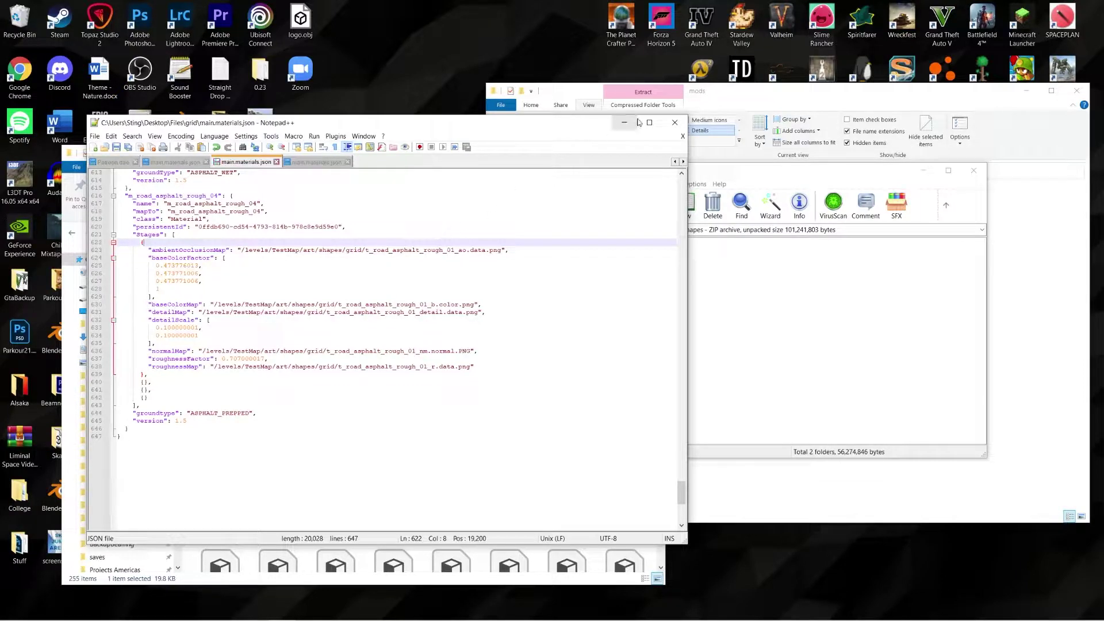
pyautogui.click(670, 123)
# Step: Return to the Files folder and add the grid folder to levels\TestMap\art\shapes in TestMap.zip
pyautogui.press('BackSpace')
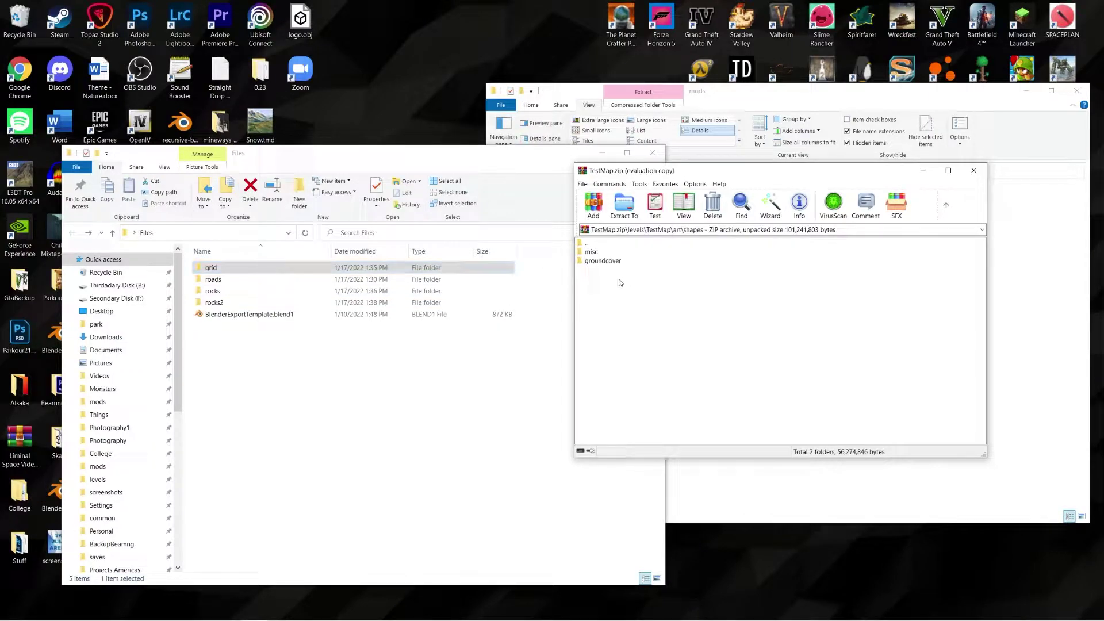
pyautogui.moveTo(509, 268); pyautogui.dragTo(655, 288)
pyautogui.click(791, 412)
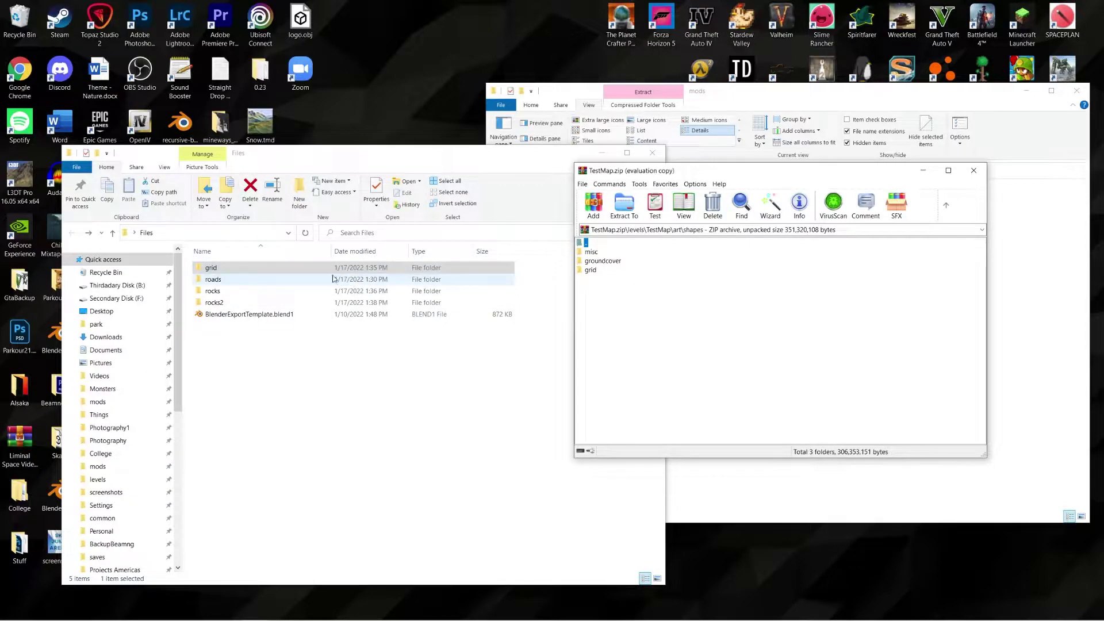
# Step: Open the roads folder in Files, open its main.materials.json in Notepad++ and move the windows aside
pyautogui.doubleClick(302, 280)
pyautogui.moveTo(358, 159); pyautogui.dragTo(389, 119)
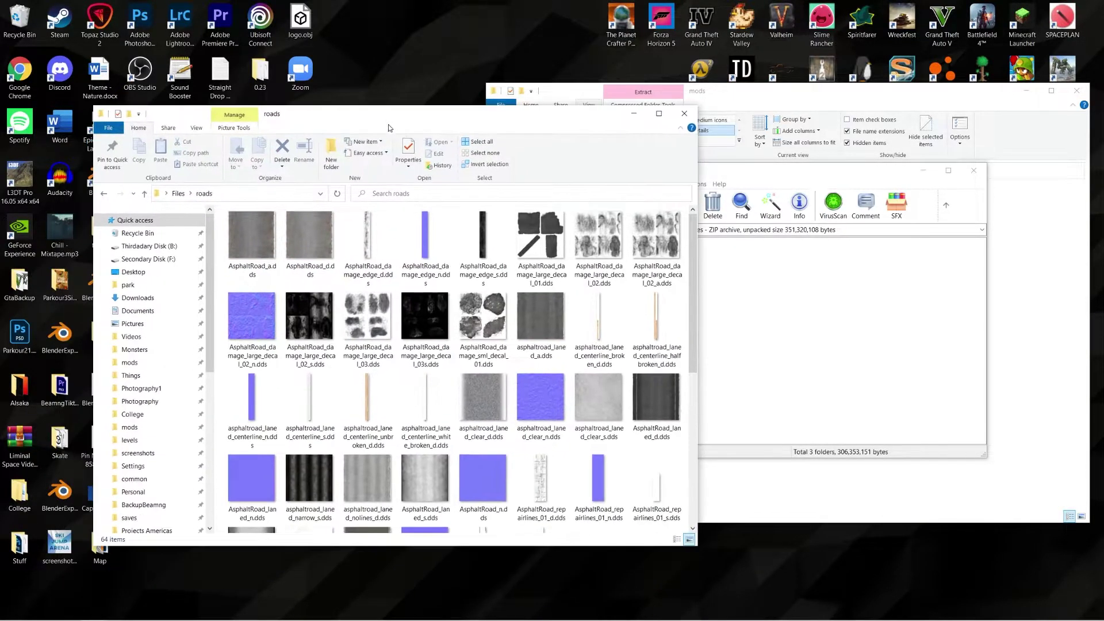
pyautogui.scroll(-4, 366, 338)
pyautogui.doubleClick(252, 410)
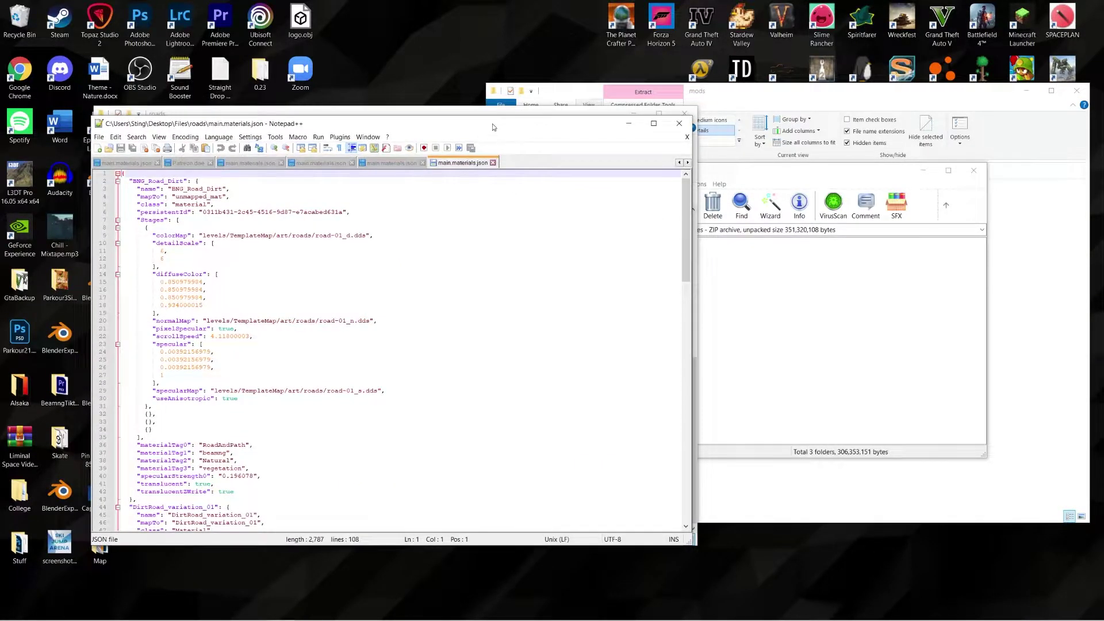
pyautogui.moveTo(484, 122); pyautogui.dragTo(585, 114)
# Step: Replace all occurrences of levels/TemplateMap with levels/TestMap in the roads main.materials.json, save it and close Notepad++
pyautogui.moveTo(298, 227); pyautogui.dragTo(371, 228)
pyautogui.hotkey('ctrl', 'f')
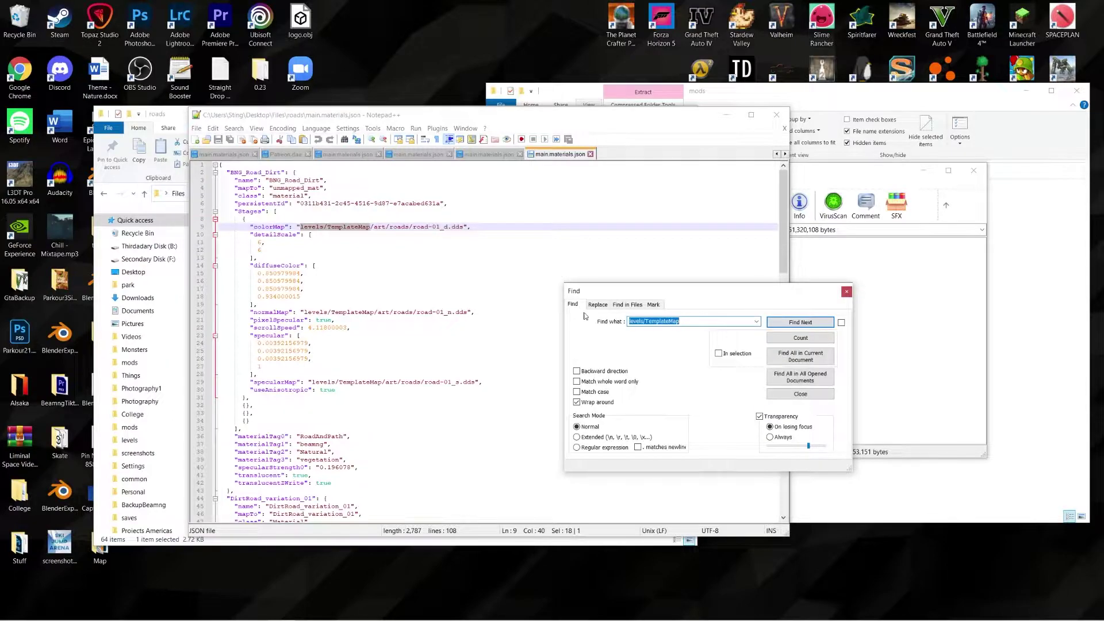
pyautogui.click(597, 304)
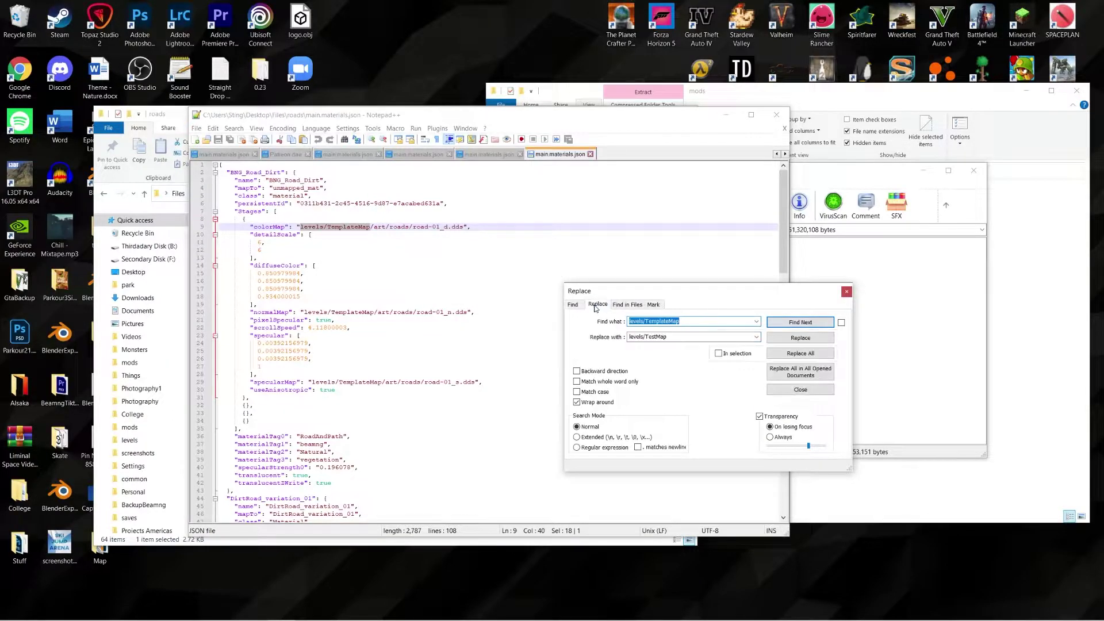
pyautogui.doubleClick(654, 337)
pyautogui.moveTo(666, 291); pyautogui.dragTo(641, 291)
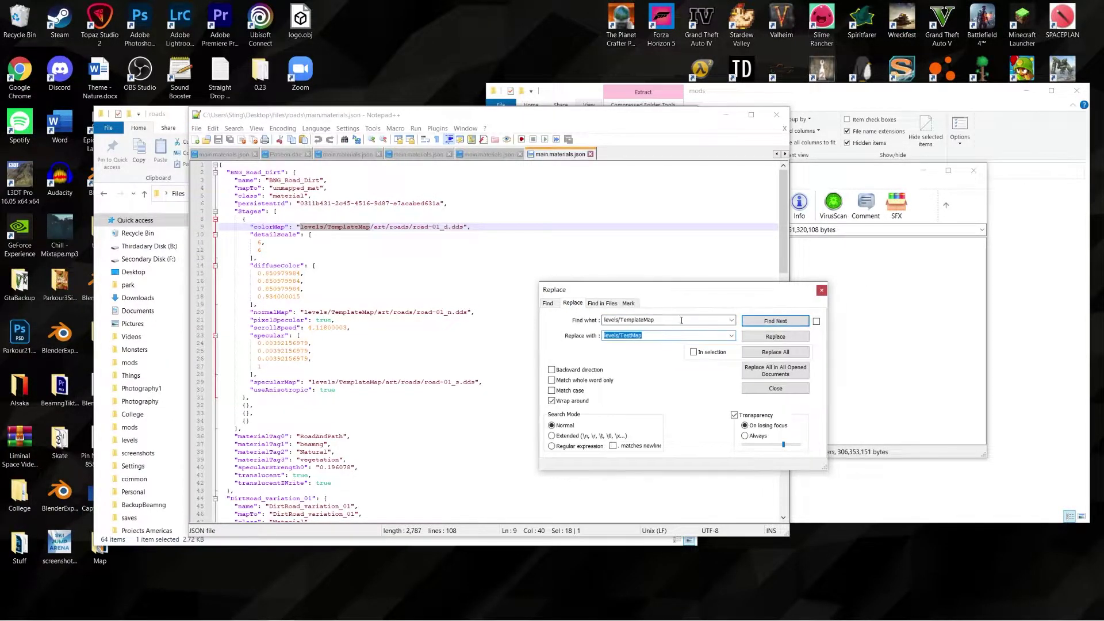
pyautogui.click(822, 290)
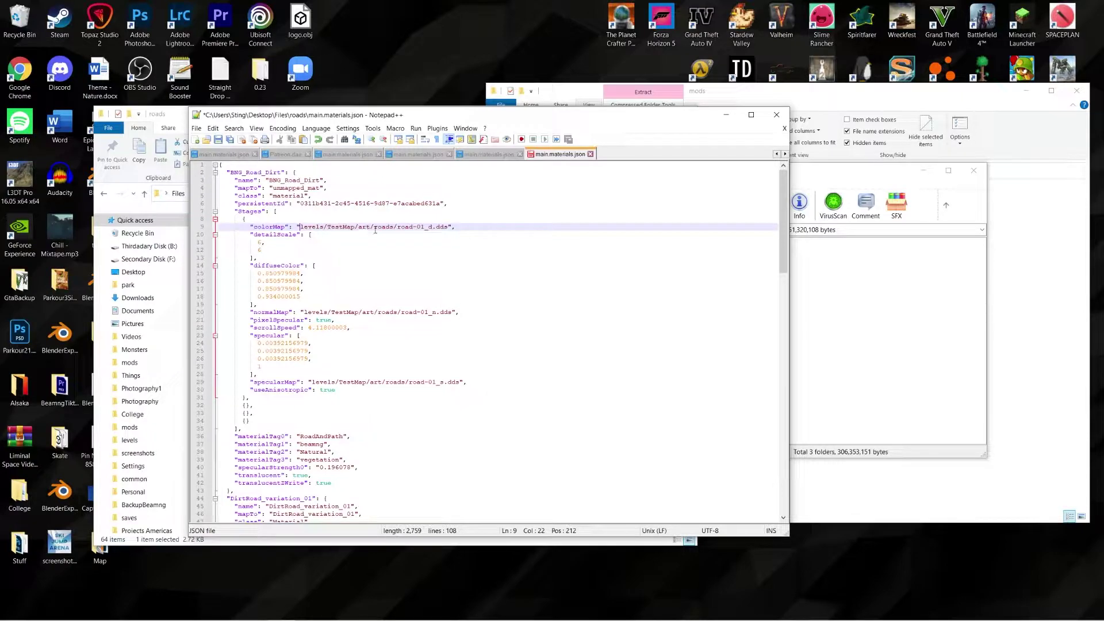
pyautogui.click(777, 115)
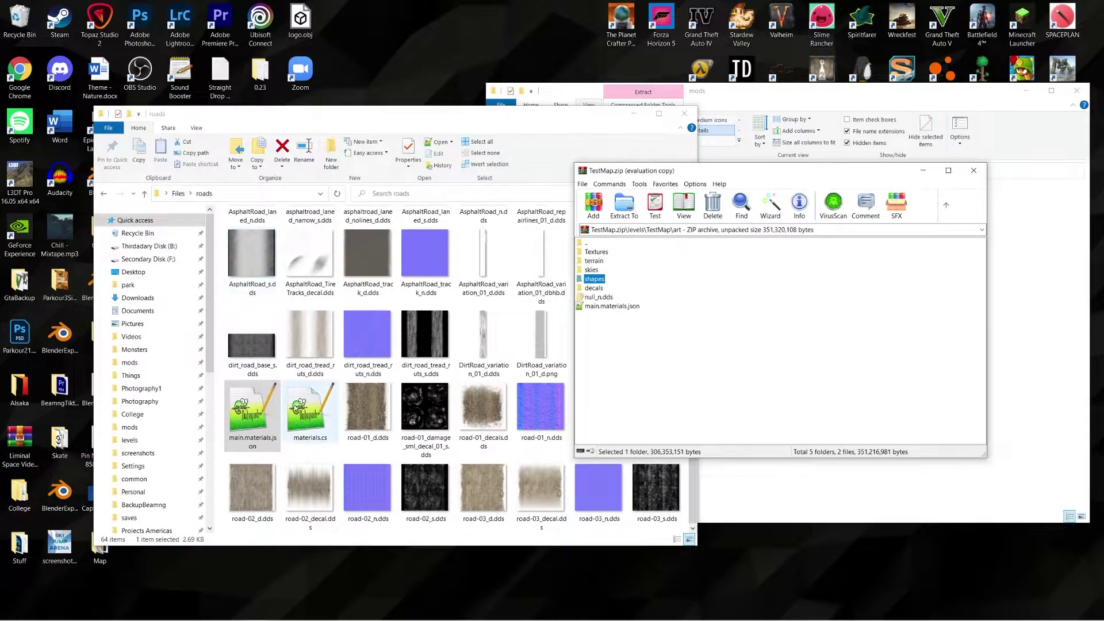
# Step: Recheck the saved paths in the roads main.materials.json and add the roads folder to levels\TestMap\art in TestMap.zip
pyautogui.doubleClick(252, 414)
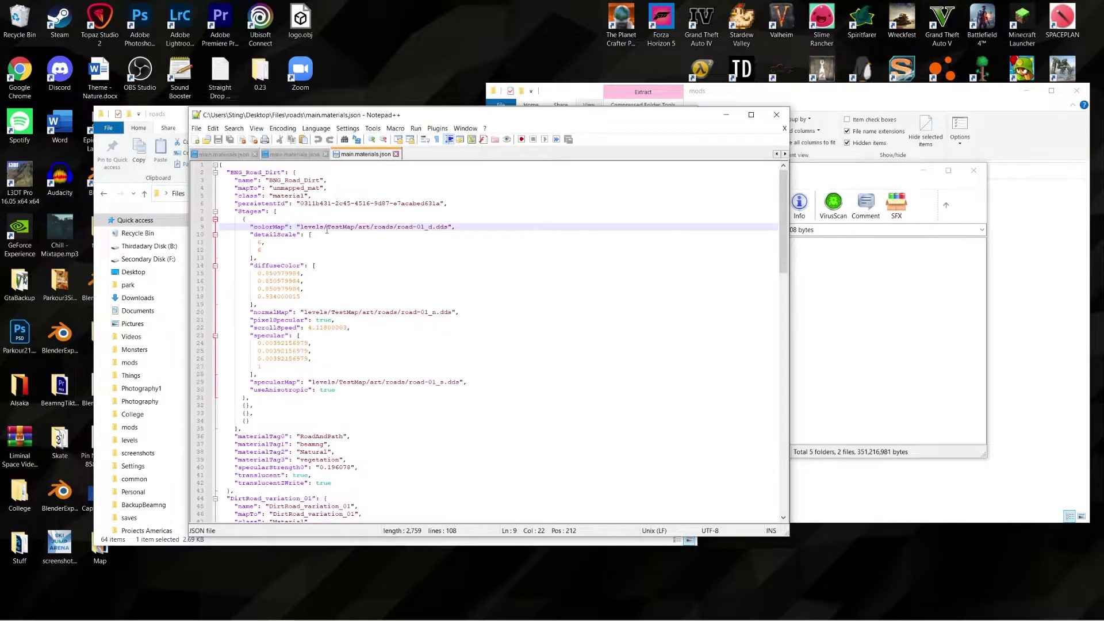
pyautogui.click(776, 115)
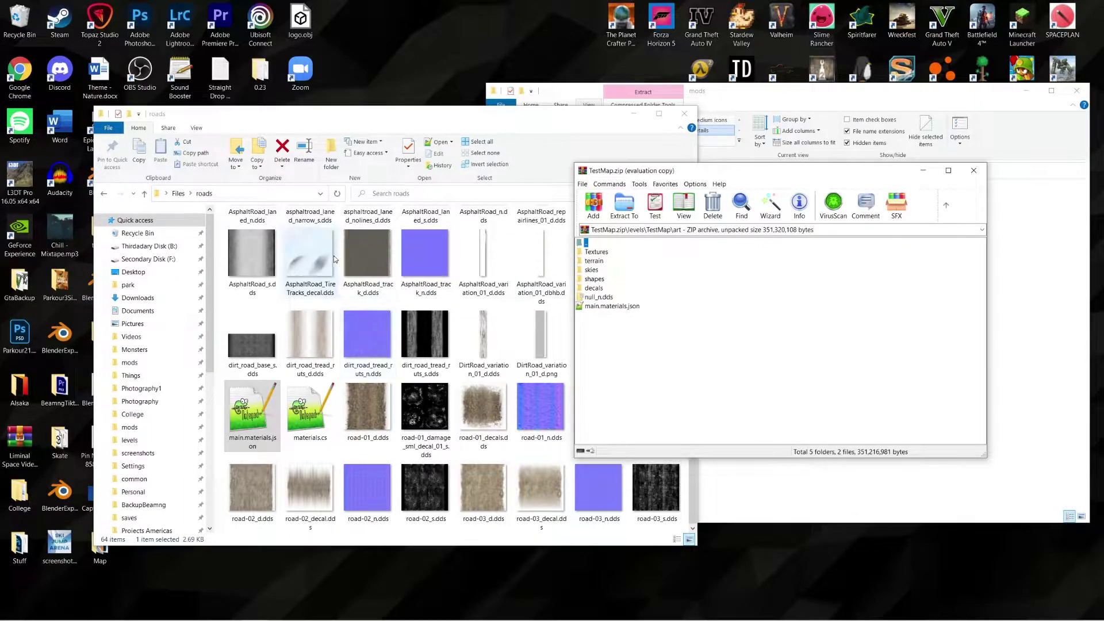
pyautogui.click(103, 193)
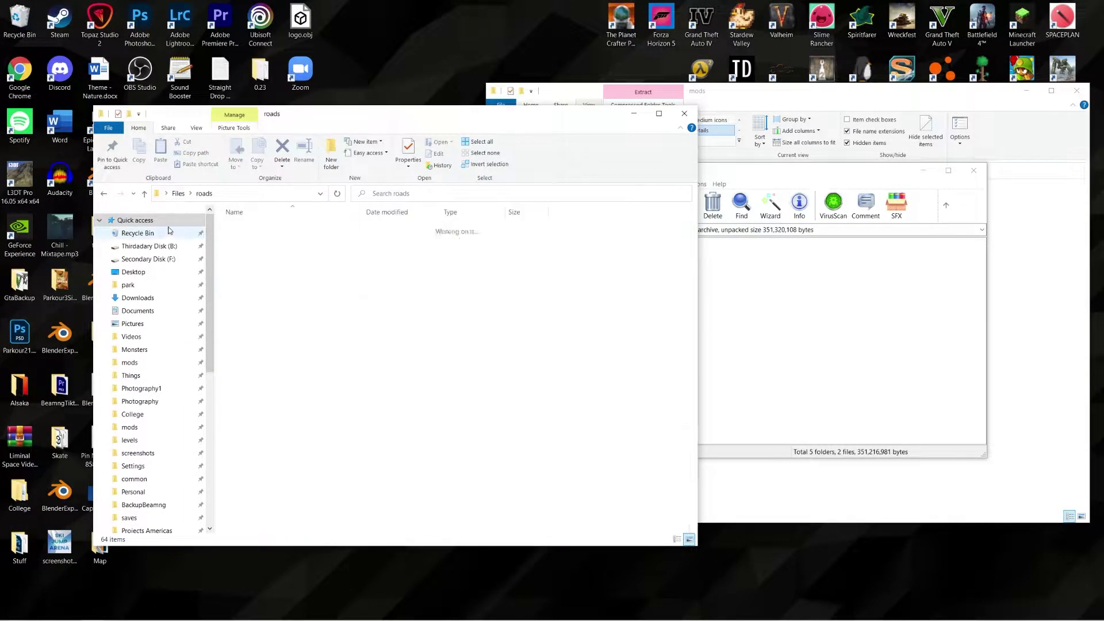
pyautogui.moveTo(261, 237); pyautogui.dragTo(626, 214)
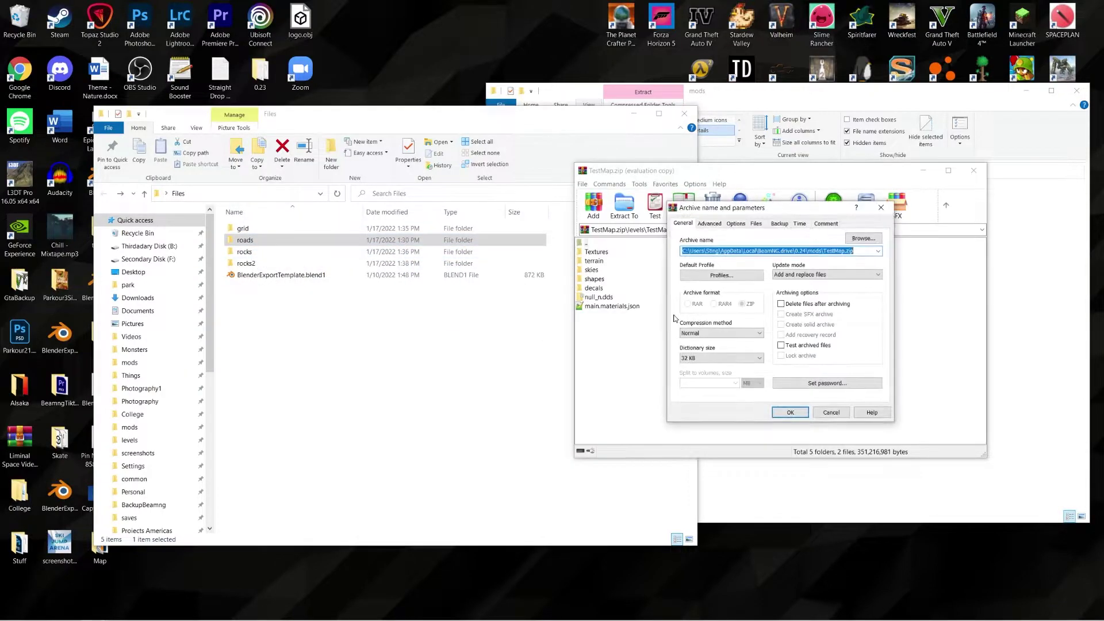
pyautogui.press('Return')
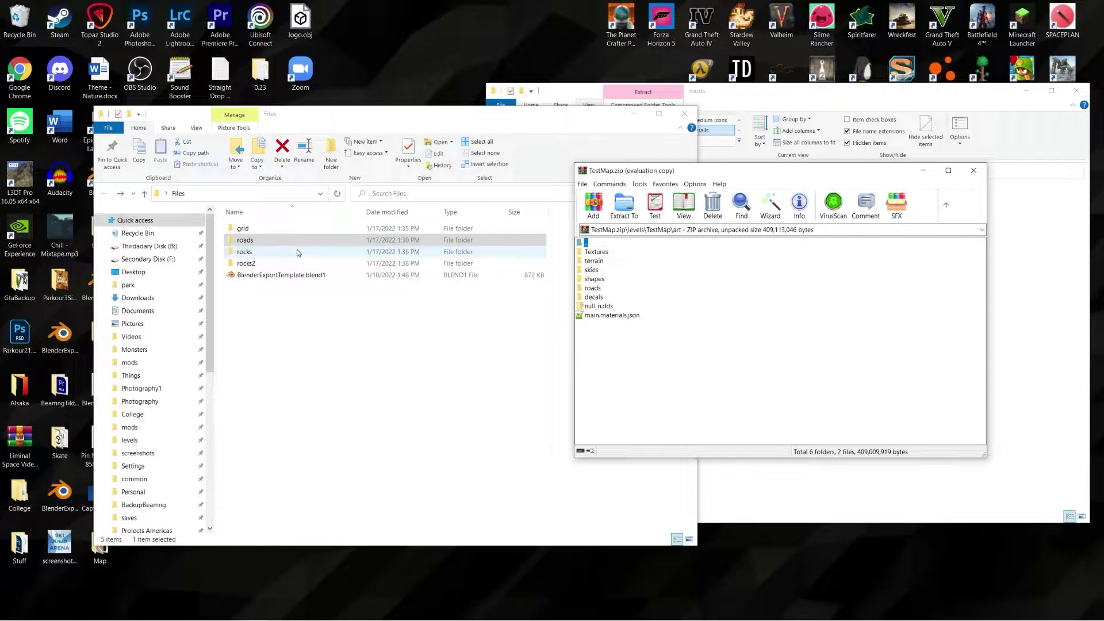
# Step: Look into the rocks folder, and add the rocks and rocks2 folders to levels\TestMap\art\shapes in TestMap.zip
pyautogui.doubleClick(245, 251)
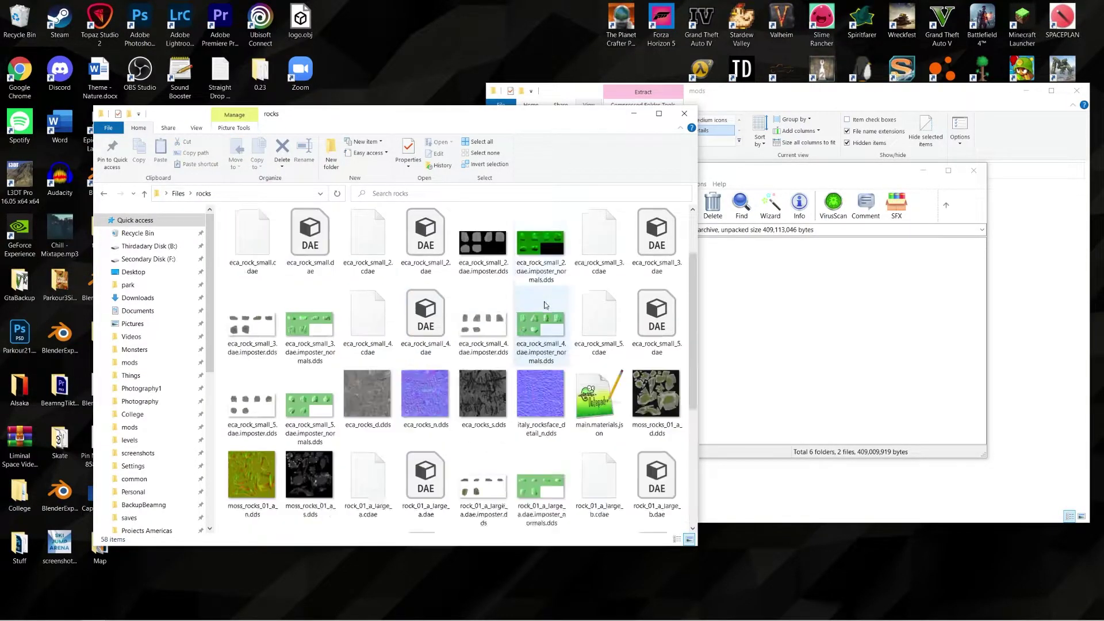
pyautogui.doubleClick(588, 507)
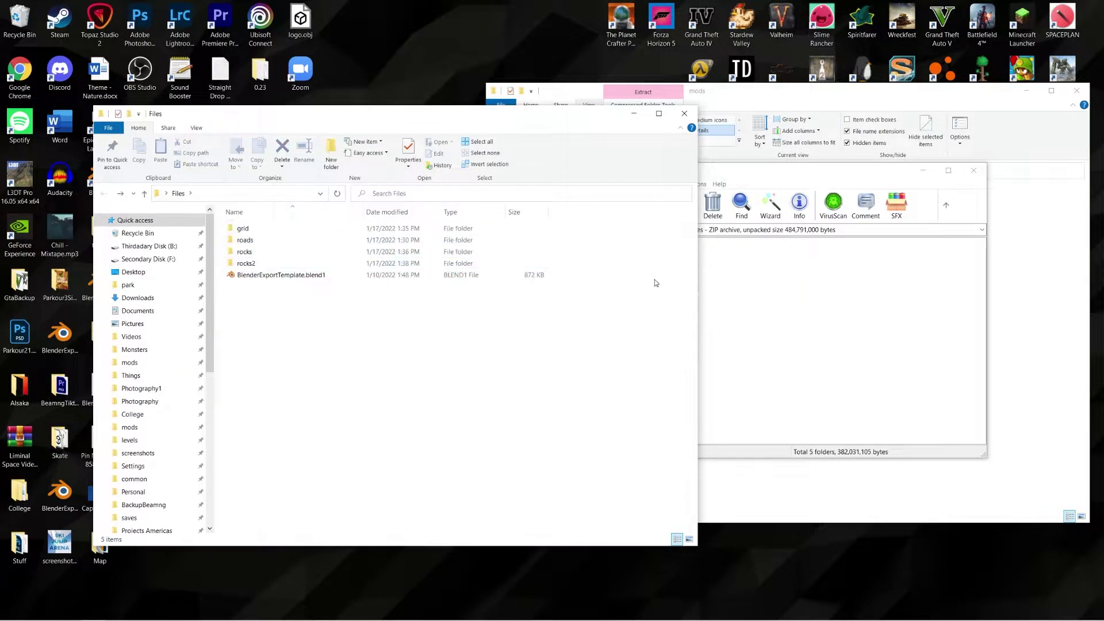
pyautogui.moveTo(735, 173); pyautogui.dragTo(726, 205)
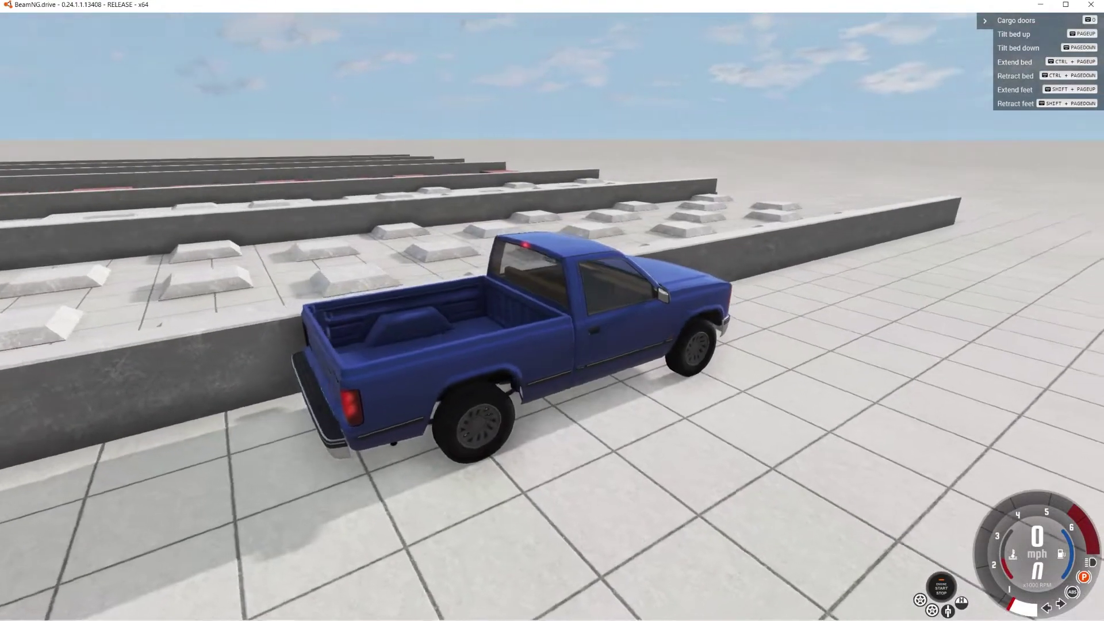
# Step: Switch to BeamNG.drive, pause the simulation and pull the free camera back from the blue pickup
pyautogui.hotkey('shift', 'c')
pyautogui.press('Down')
pyautogui.press('s')
pyautogui.press('j')
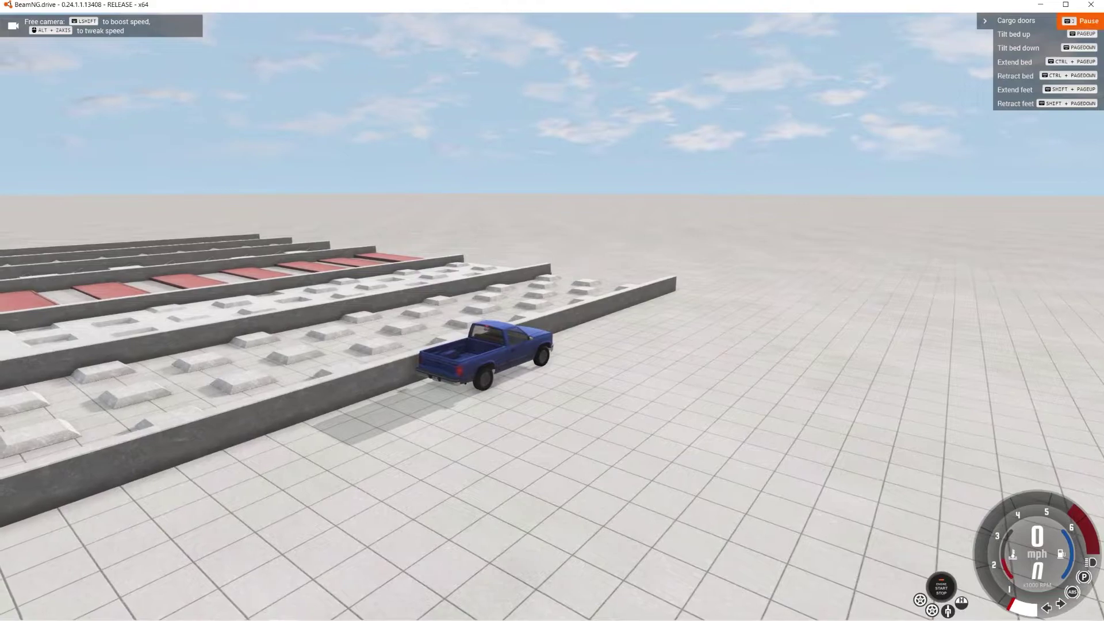
pyautogui.press('a')
pyautogui.moveTo(552, 311); pyautogui.dragTo(495, 320, button='right')
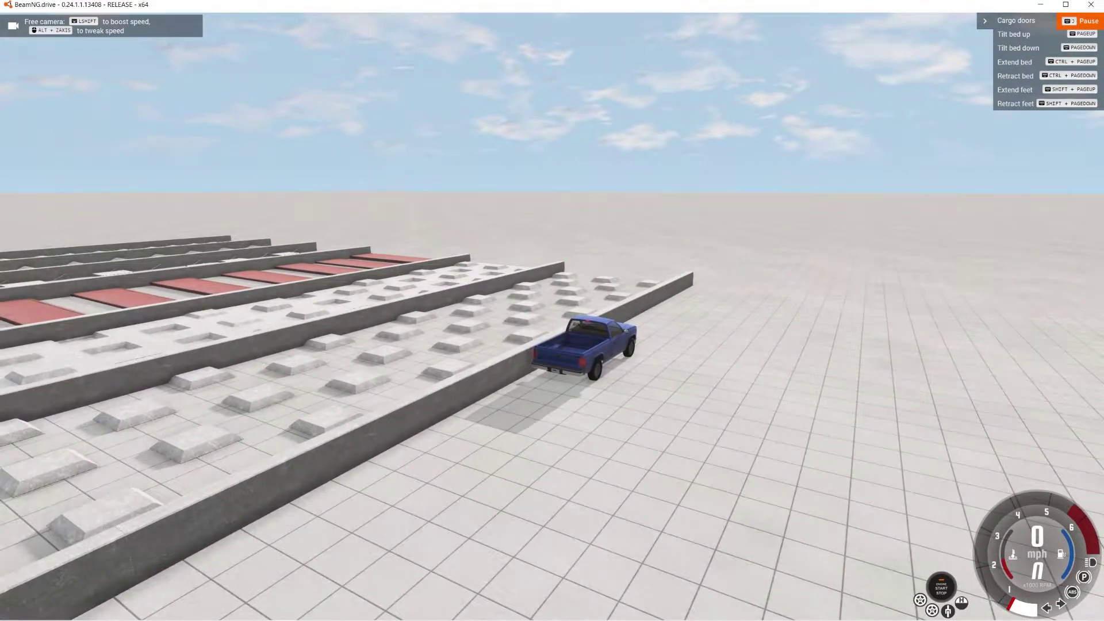
# Step: Open the World Editor and narrow the Asset Browser to enlarge the scene view
pyautogui.press('F11')
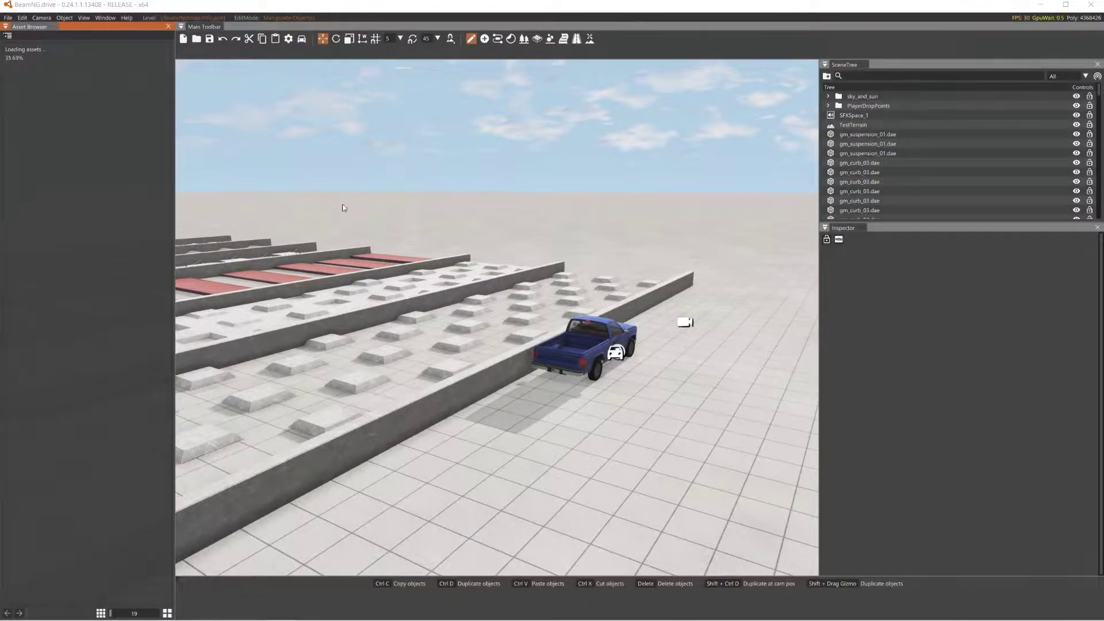
pyautogui.moveTo(174, 168); pyautogui.dragTo(108, 170)
pyautogui.moveTo(0, 54); pyautogui.dragTo(88, 301)
# Step: Fly the camera around the concrete obstacle lanes beside the pickup to examine the placed grid objects
pyautogui.moveTo(464, 317); pyautogui.dragTo(386, 348, button='right')
pyautogui.press('a')
pyautogui.press('a')
pyautogui.press('d')
pyautogui.press('d')
pyautogui.press('w')
pyautogui.press('a')
pyautogui.press('w')
pyautogui.press('d')
pyautogui.press('d')
pyautogui.press('a')
pyautogui.press('d')
pyautogui.press('d')
pyautogui.press('w')
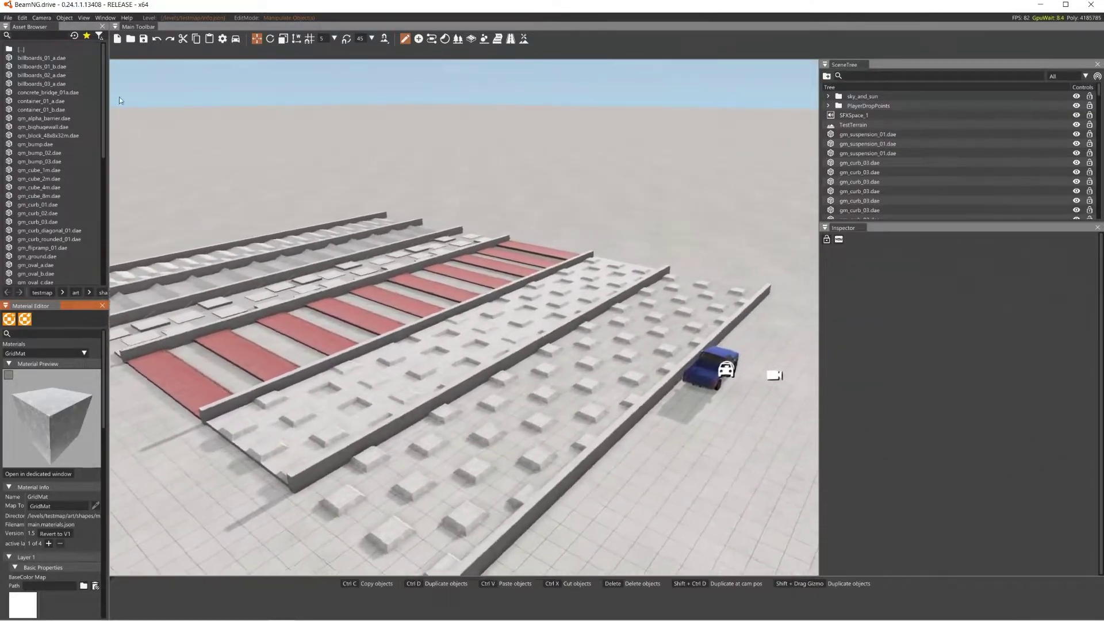
# Step: Go up to the testmap/art/shapes folder in the Asset Browser and turn the camera toward the empty terrain
pyautogui.doubleClick(23, 51)
pyautogui.press('d')
pyautogui.moveTo(305, 132)
pyautogui.mouseDown(button='right')
pyautogui.moveTo(448, 166)
pyautogui.moveTo(305, 131)
pyautogui.mouseUp(button='right')
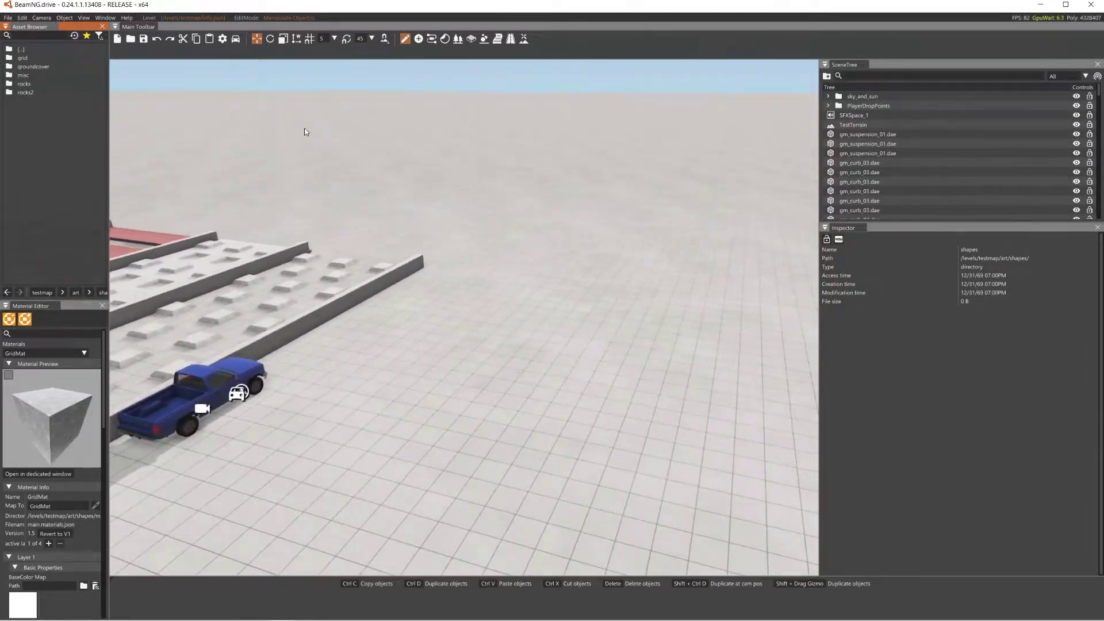
# Step: Open the grid folder inside testmap/art/shapes in the Asset Browser
pyautogui.doubleClick(21, 57)
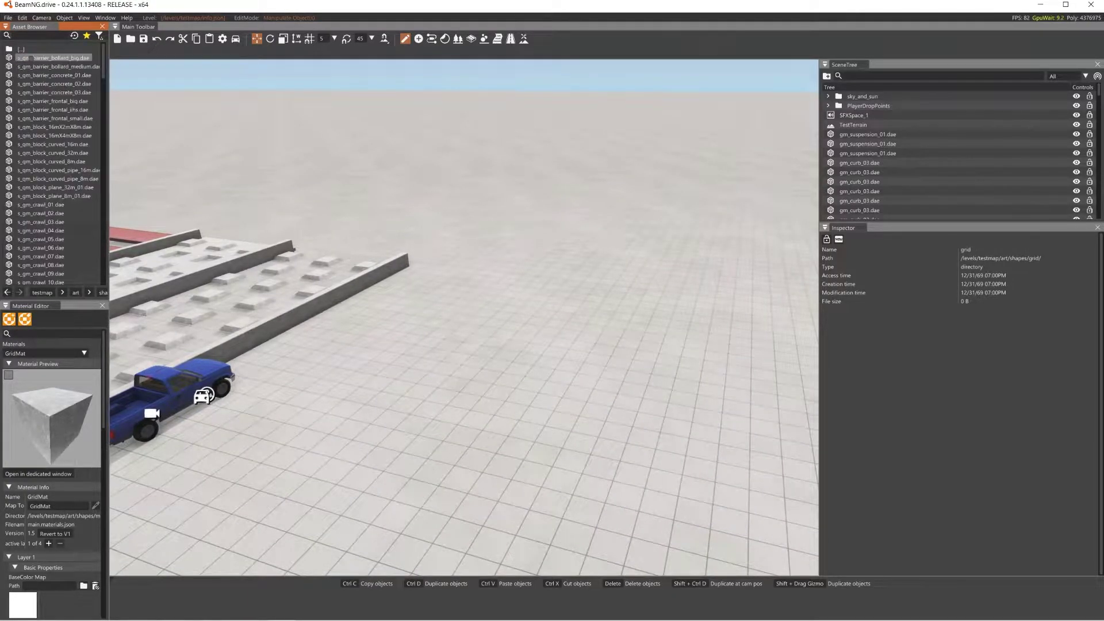
pyautogui.scroll(-1, 39, 91)
pyautogui.scroll(1, 49, 84)
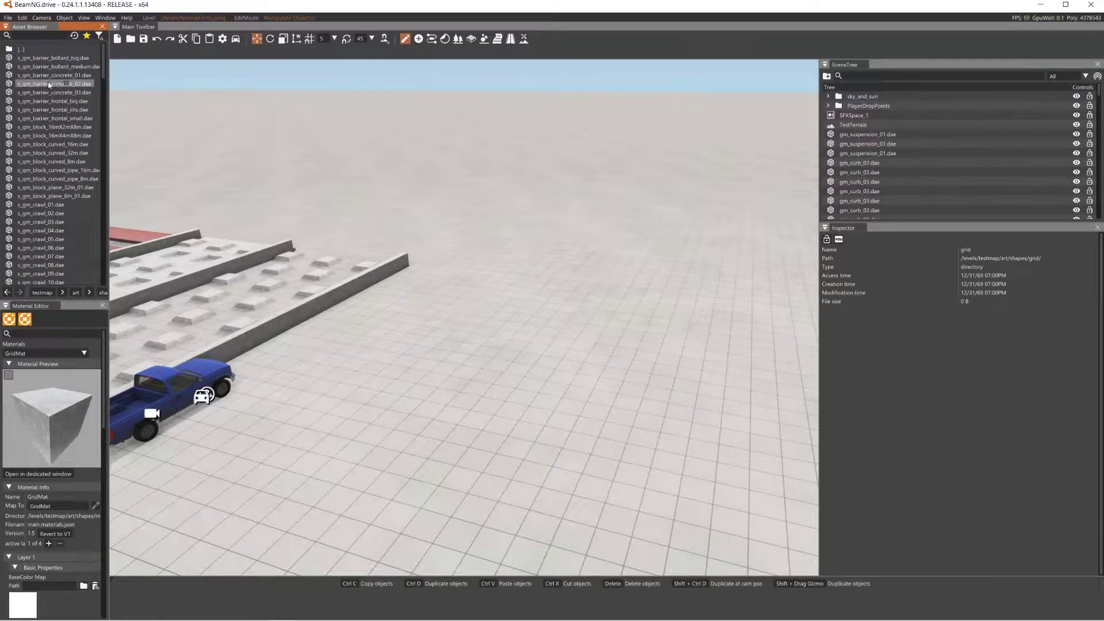
# Step: Place s_gm_barrier_concrete_02.dae on the empty terrain beside the obstacle lanes
pyautogui.moveTo(51, 88); pyautogui.dragTo(481, 323)
pyautogui.moveTo(481, 324); pyautogui.dragTo(434, 139, button='right')
pyautogui.press('w')
pyautogui.press('s')
pyautogui.press('s')
pyautogui.press('w')
pyautogui.press('s')
pyautogui.press('w')
pyautogui.press('s')
pyautogui.click(444, 125)
pyautogui.press('s')
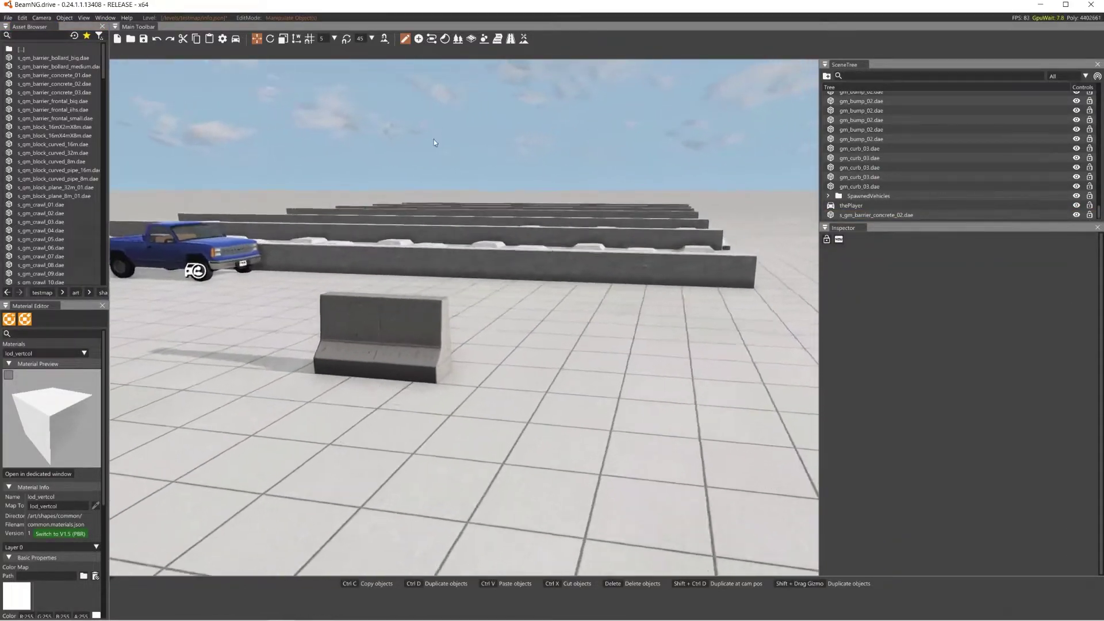
# Step: Select the placed concrete barrier, enlarge the Material Editor and show the m_gm_concrete_edges material
pyautogui.click(401, 348)
pyautogui.press('w')
pyautogui.moveTo(402, 349); pyautogui.dragTo(226, 324, button='right')
pyautogui.press('w')
pyautogui.press('s')
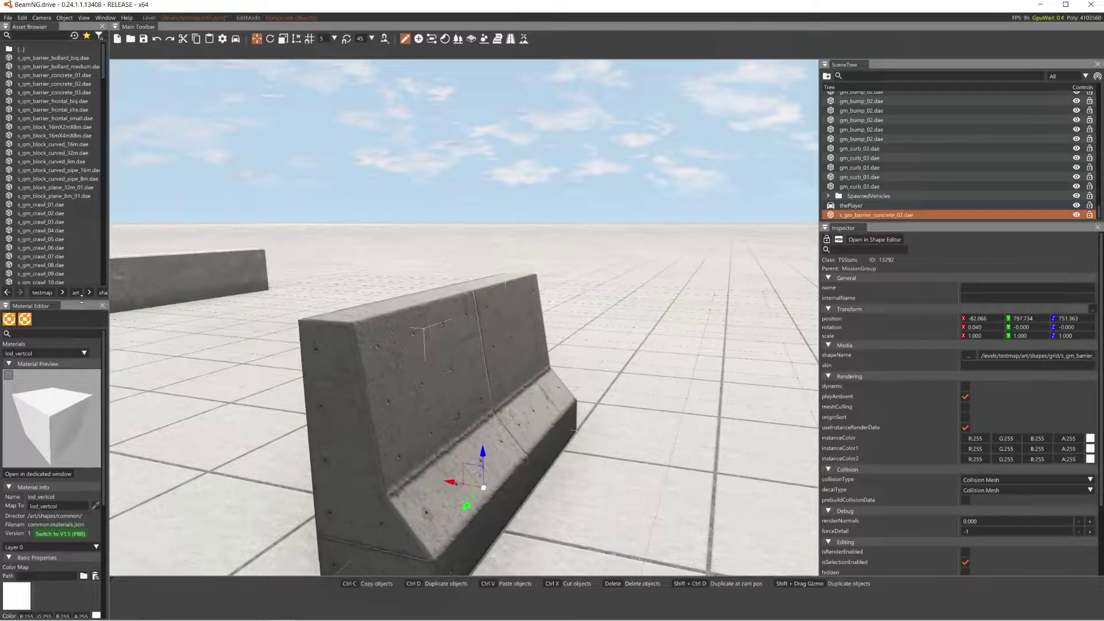
pyautogui.moveTo(81, 298); pyautogui.dragTo(82, 226)
pyautogui.click(55, 282)
pyautogui.click(47, 302)
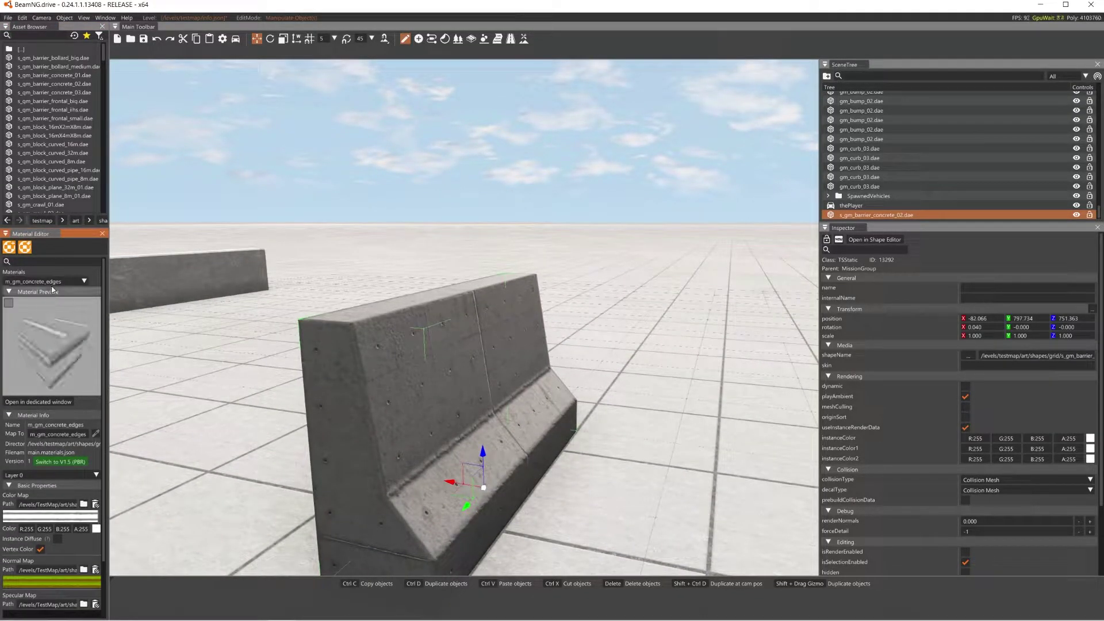
# Step: Examine the barrier's horizontal concrete tile, edge and vertical concrete tile materials, giving the Material Editor more height
pyautogui.moveTo(231, 341); pyautogui.dragTo(227, 330, button='right')
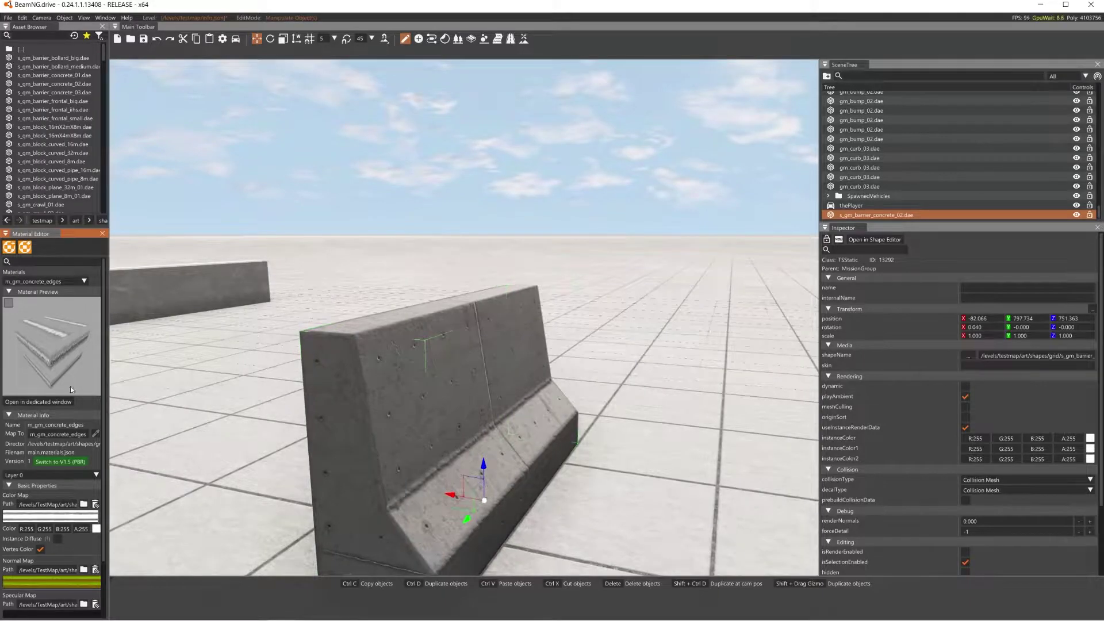
pyautogui.click(57, 310)
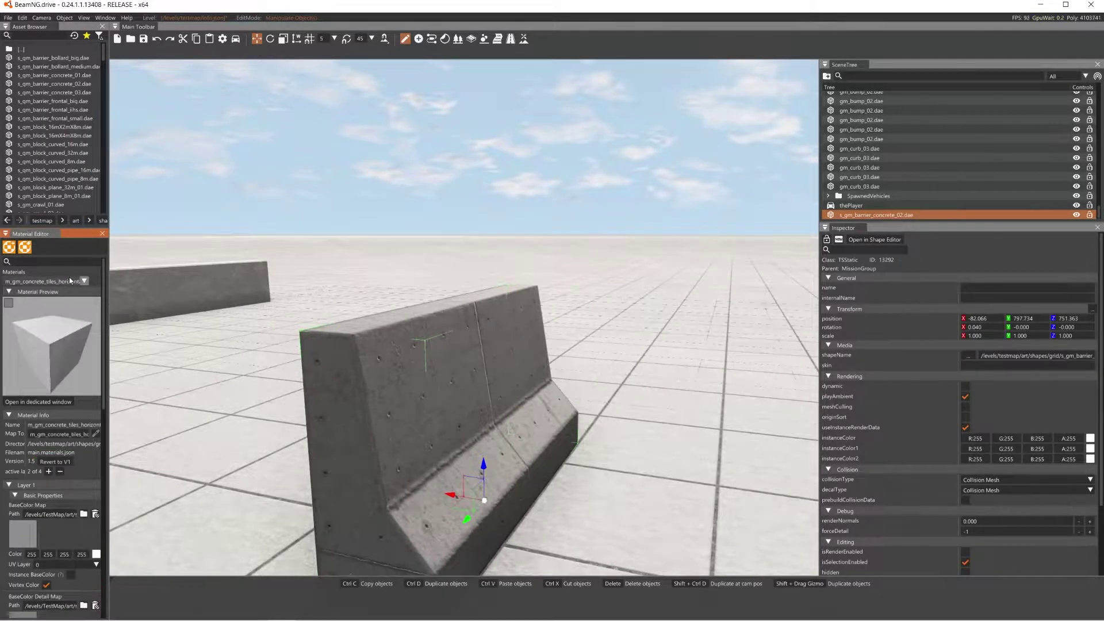
pyautogui.scroll(-3, 73, 475)
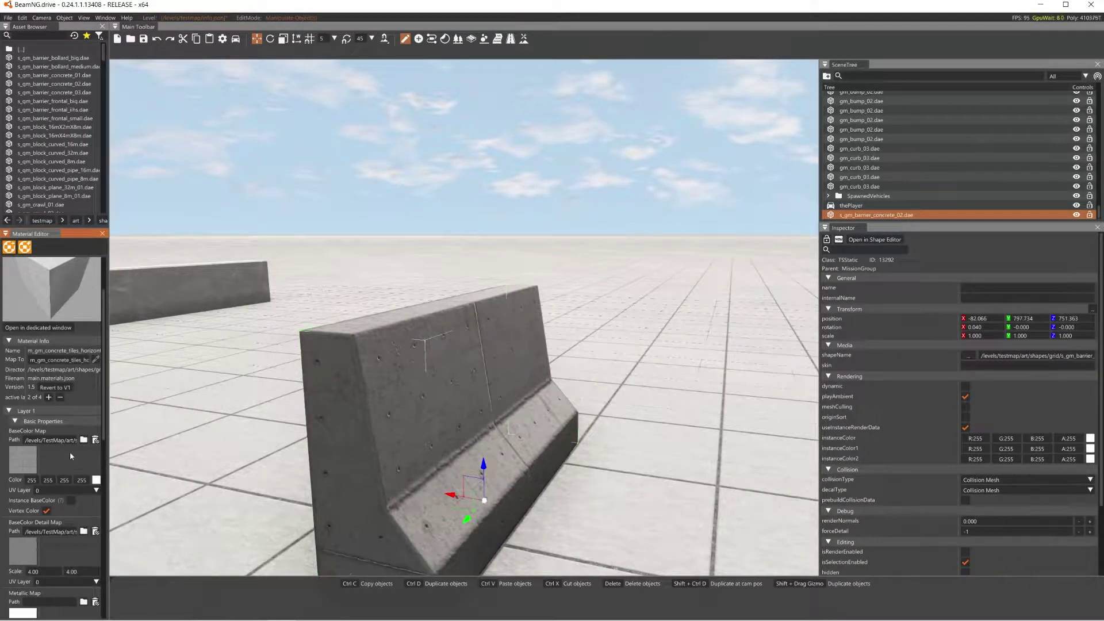
pyautogui.moveTo(61, 228); pyautogui.dragTo(62, 166)
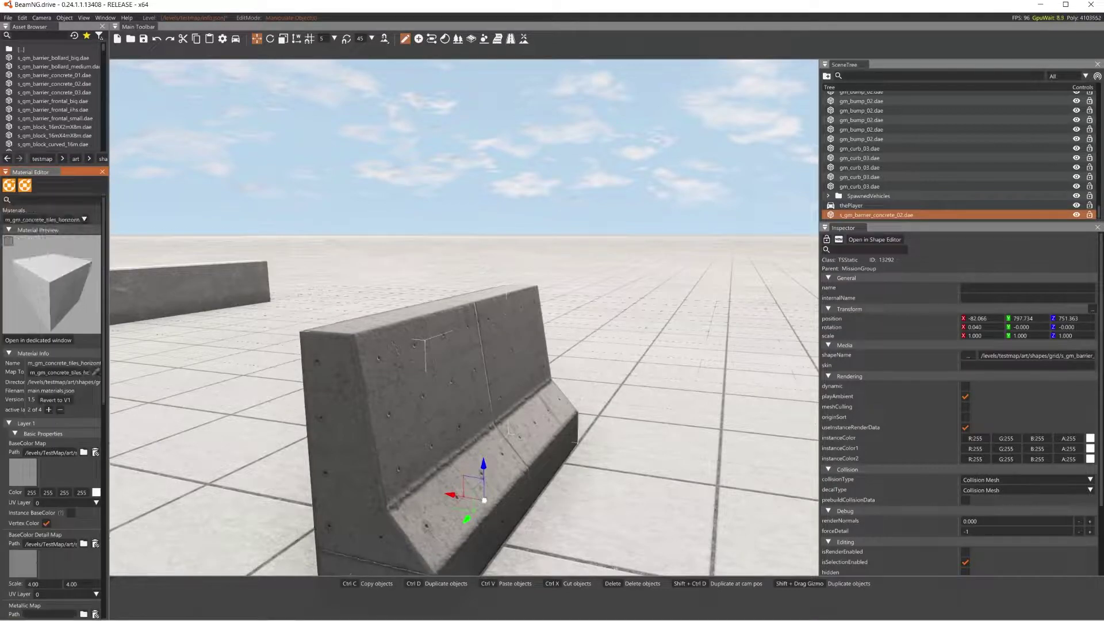
pyautogui.click(33, 239)
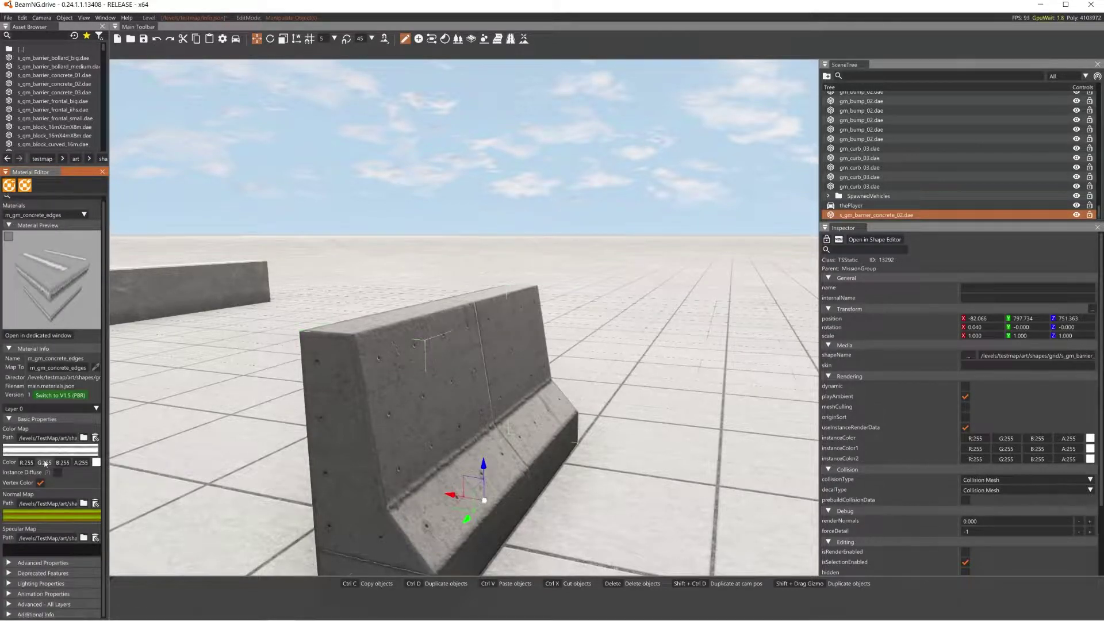
pyautogui.click(56, 251)
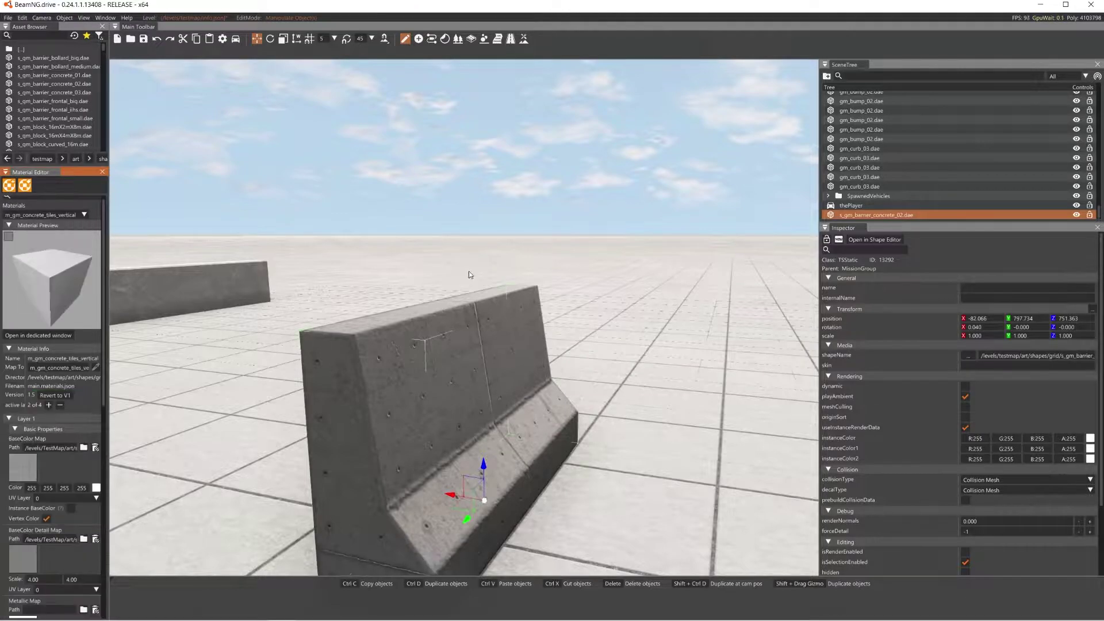
pyautogui.moveTo(471, 274)
pyautogui.mouseDown(button='right')
pyautogui.moveTo(428, 317)
pyautogui.moveTo(459, 273)
pyautogui.mouseUp(button='right')
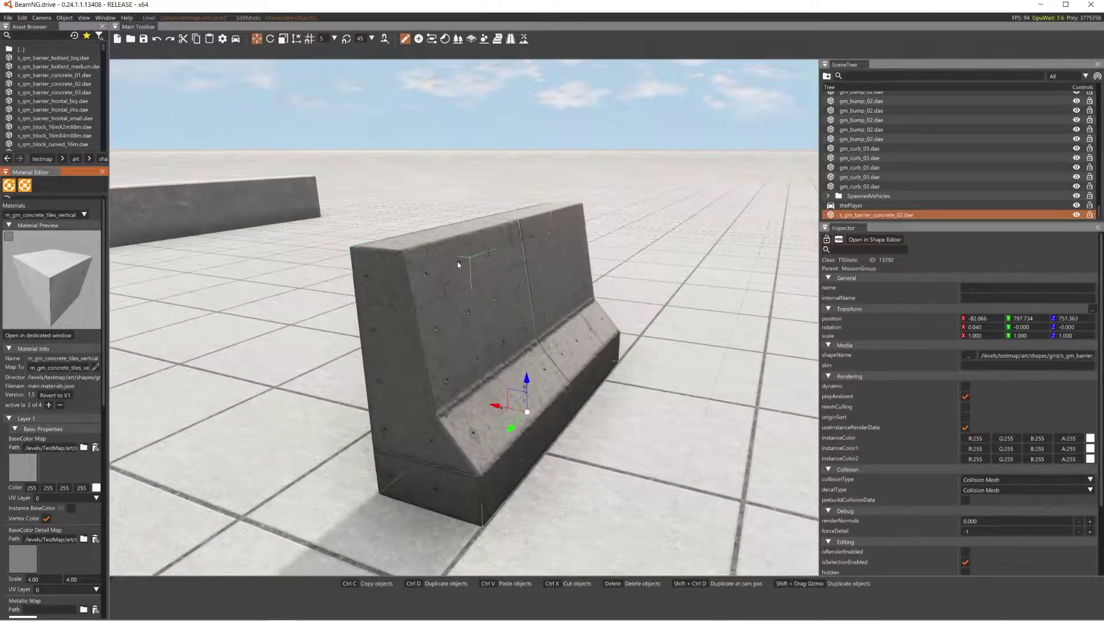
# Step: Delete the concrete barrier, and try out s_gm_block_curved_pipe_16m.dae on the terrain before deleting it too
pyautogui.press('Delete')
pyautogui.scroll(-3, 64, 114)
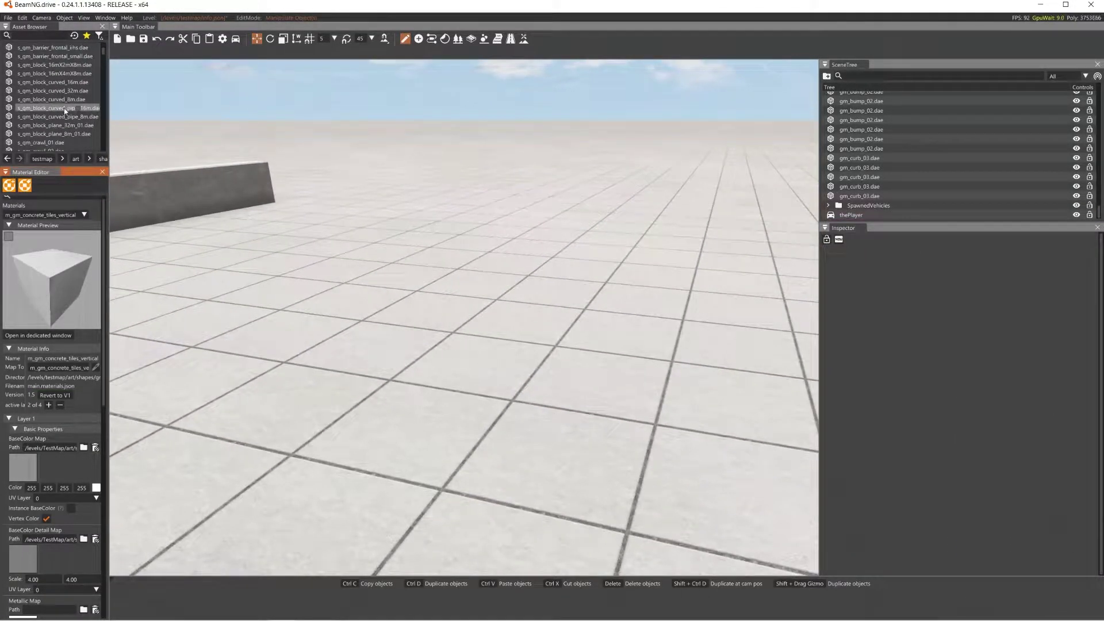
pyautogui.moveTo(80, 108); pyautogui.dragTo(483, 252)
pyautogui.moveTo(483, 252); pyautogui.dragTo(633, 241, button='right')
pyautogui.press('s')
pyautogui.press('w')
pyautogui.press('a')
pyautogui.press('Delete')
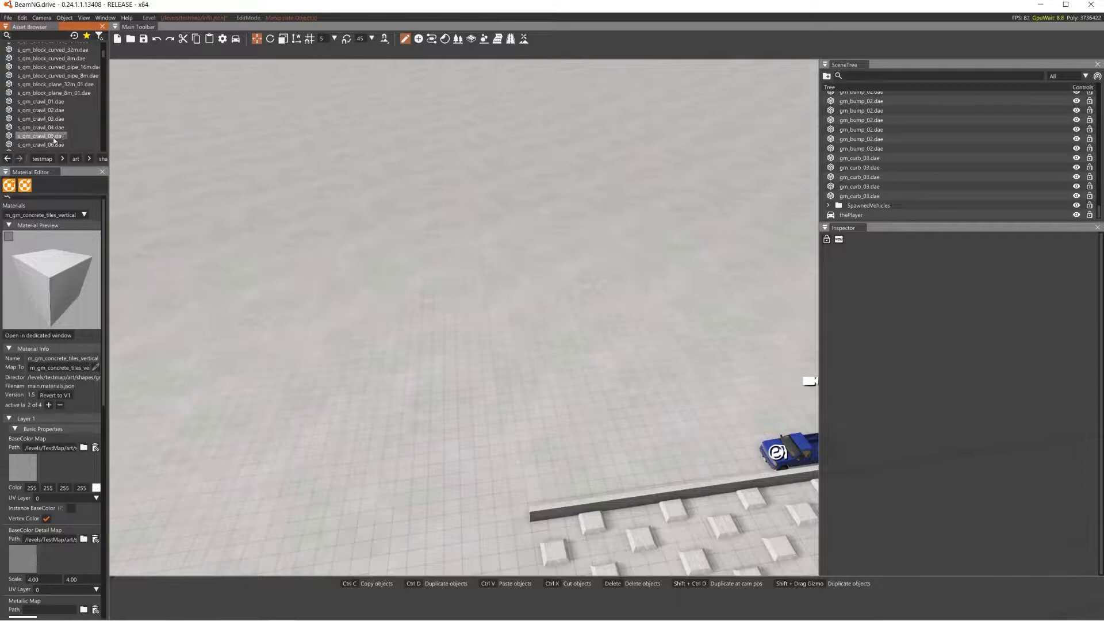
# Step: Enlarge the Asset Browser's file list and place s_gm_cube_32m.dae on the terrain near the obstacle lanes
pyautogui.moveTo(64, 171); pyautogui.dragTo(64, 315)
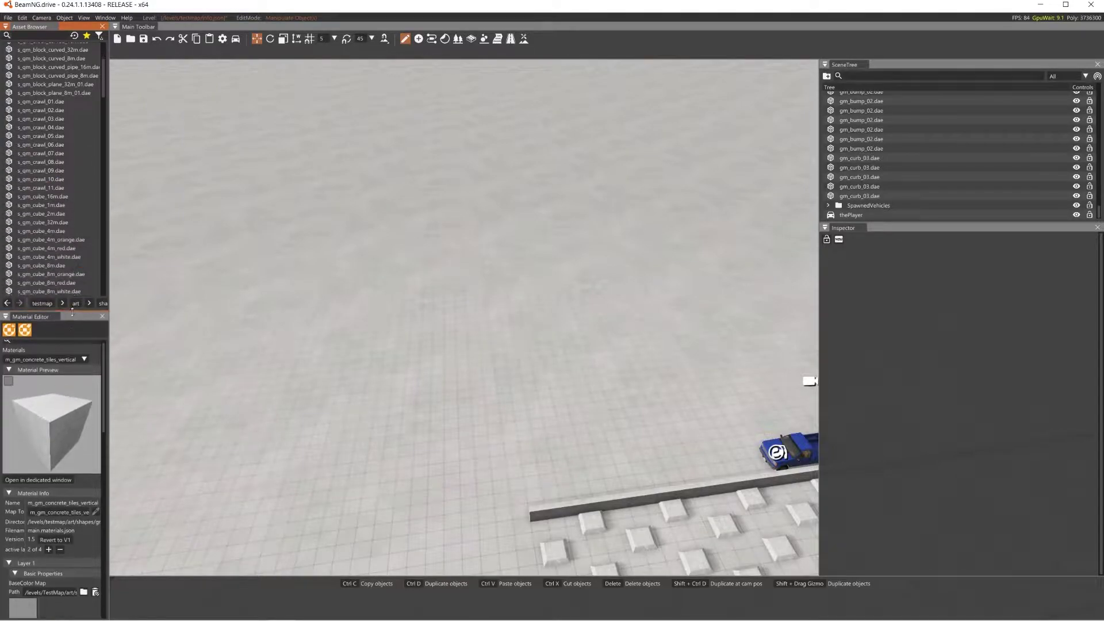
pyautogui.scroll(-2, 49, 205)
pyautogui.click(46, 181)
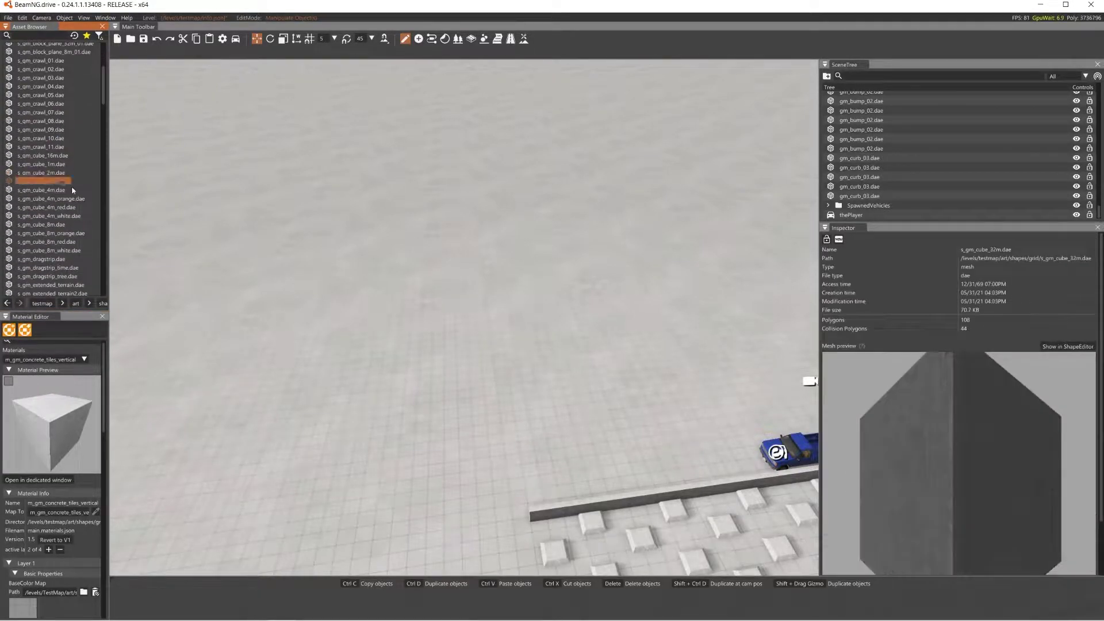
pyautogui.moveTo(72, 185); pyautogui.dragTo(520, 297)
pyautogui.press('s')
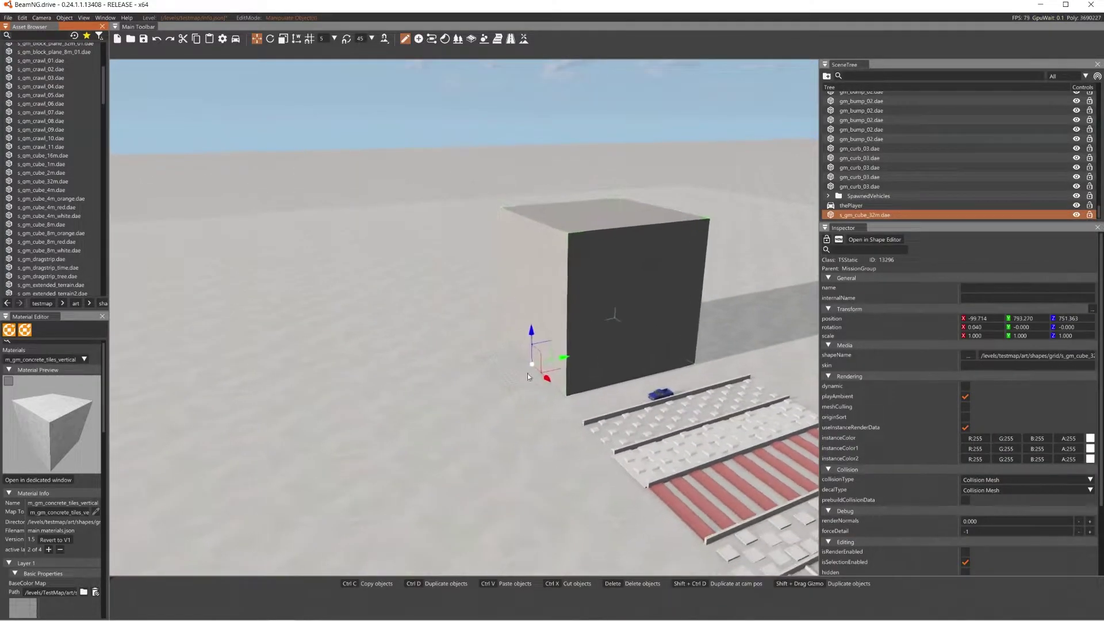
# Step: Move the 32 m cube up against the border of the outermost obstacle lane beside the pickup
pyautogui.moveTo(551, 372); pyautogui.dragTo(566, 395)
pyautogui.press('w')
pyautogui.moveTo(566, 395)
pyautogui.mouseDown(button='right')
pyautogui.moveTo(644, 455)
pyautogui.moveTo(549, 389)
pyautogui.mouseUp(button='right')
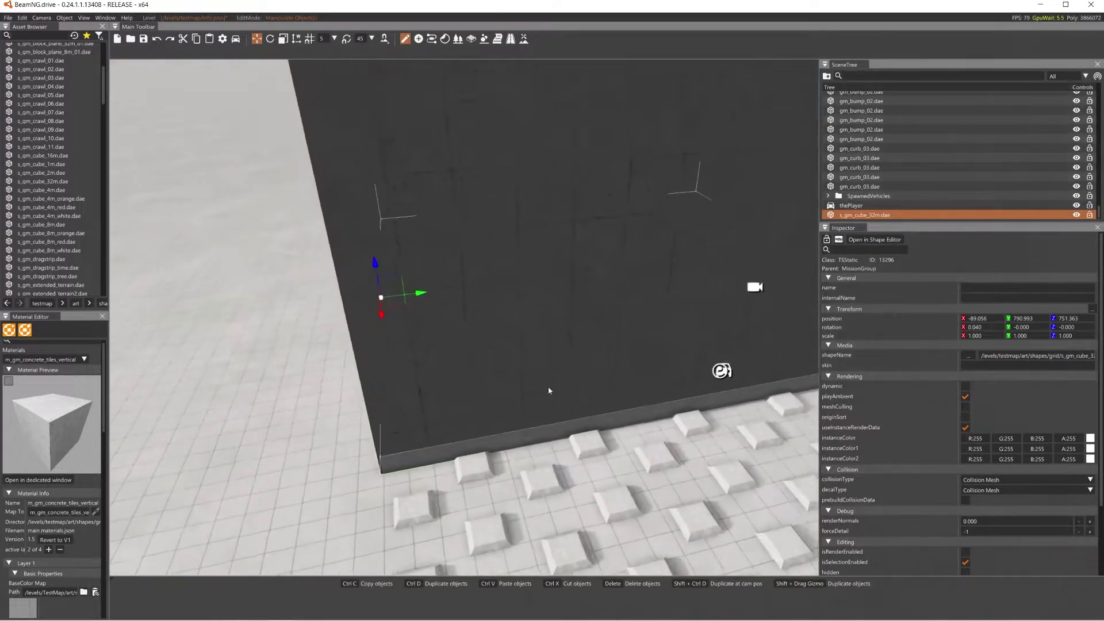
pyautogui.scroll(-8, 434, 296)
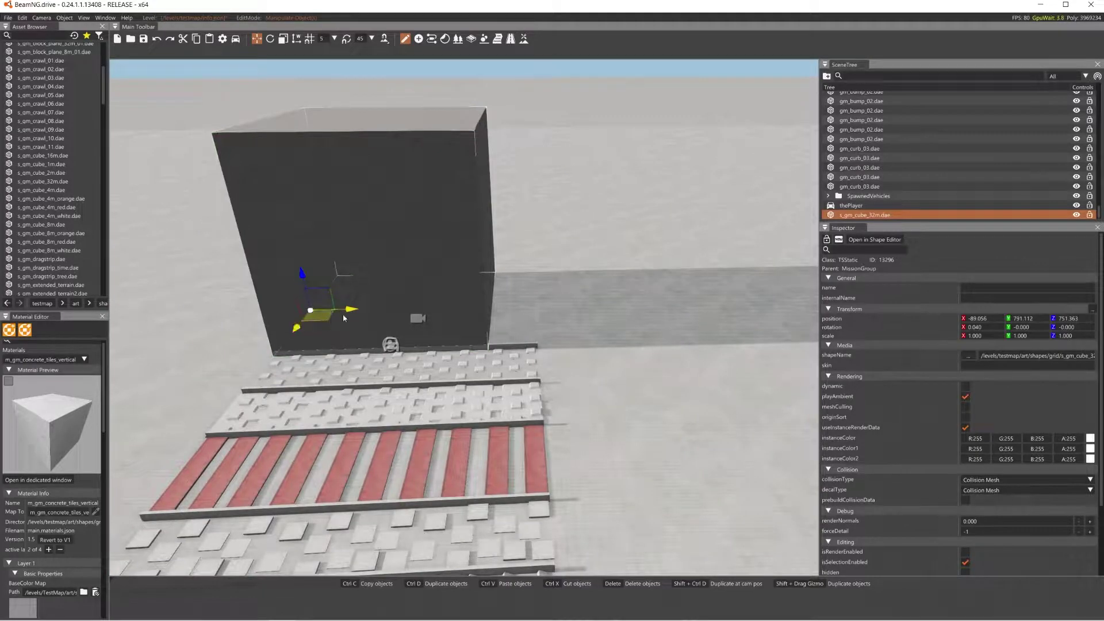
# Step: Duplicate the 32 m cube, sink the copy to about Z 730 and align it with the first cube's lane-side face as a lower step
pyautogui.keyDown('shift'); pyautogui.moveTo(344, 318); pyautogui.dragTo(458, 345); pyautogui.keyUp('shift')
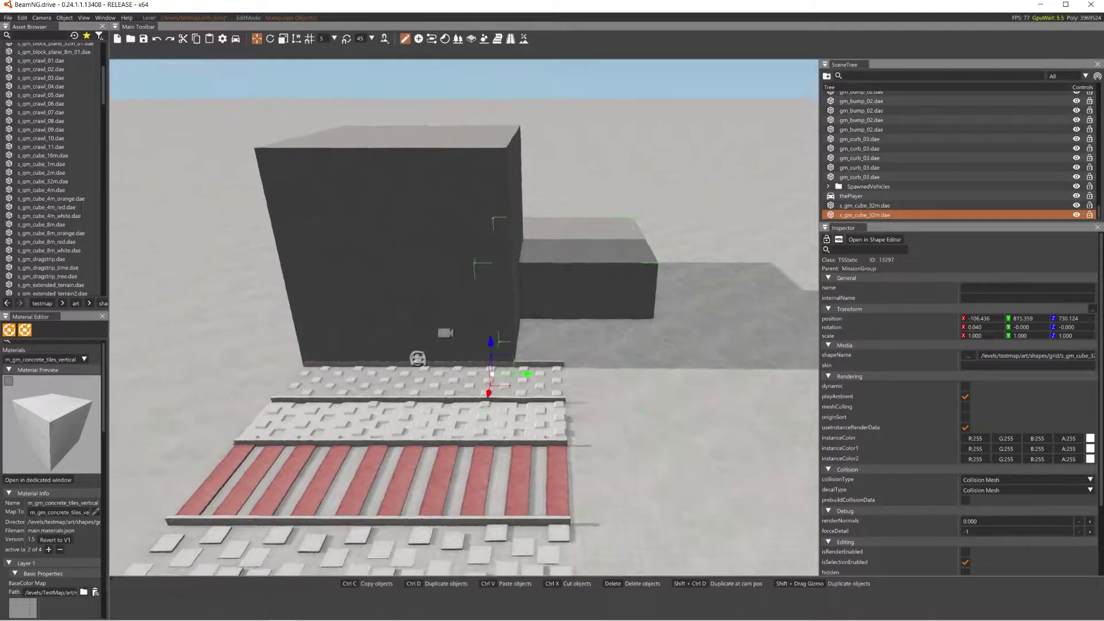
pyautogui.scroll(5, 457, 347)
pyautogui.moveTo(571, 437); pyautogui.dragTo(422, 453)
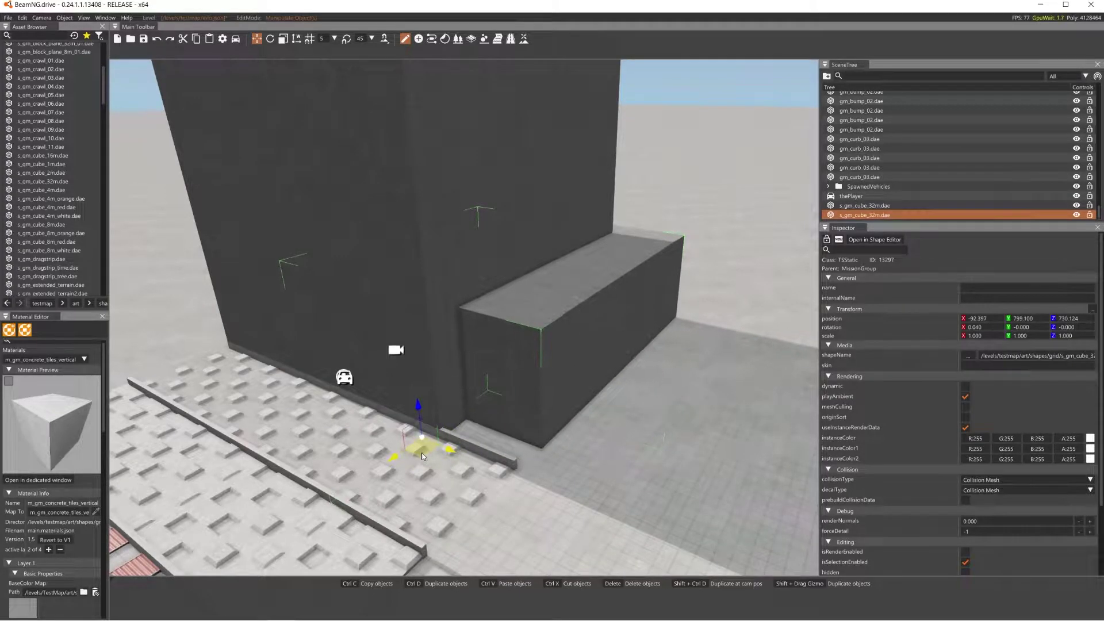
pyautogui.press('d')
pyautogui.moveTo(422, 452); pyautogui.dragTo(472, 454, button='right')
pyautogui.press('a')
pyautogui.moveTo(524, 486); pyautogui.dragTo(502, 491)
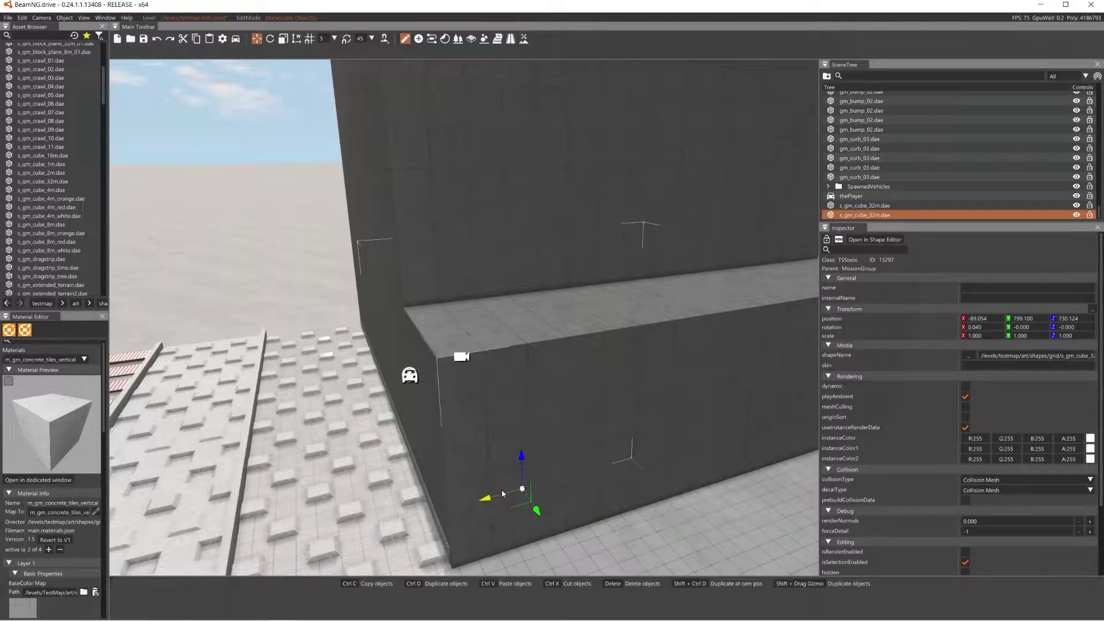
# Step: Select both 32 m cubes together and duplicate them to the opposite side of the obstacle lanes
pyautogui.press('s')
pyautogui.moveTo(502, 494); pyautogui.dragTo(634, 272, button='right')
pyautogui.click(402, 293)
pyautogui.press('s')
pyautogui.press('w')
pyautogui.press('d')
pyautogui.press('w')
pyautogui.press('a')
pyautogui.click(552, 323)
pyautogui.press('s')
pyautogui.press('d')
pyautogui.press('s')
pyautogui.keyDown('ctrl'); pyautogui.click(635, 272); pyautogui.keyUp('ctrl')
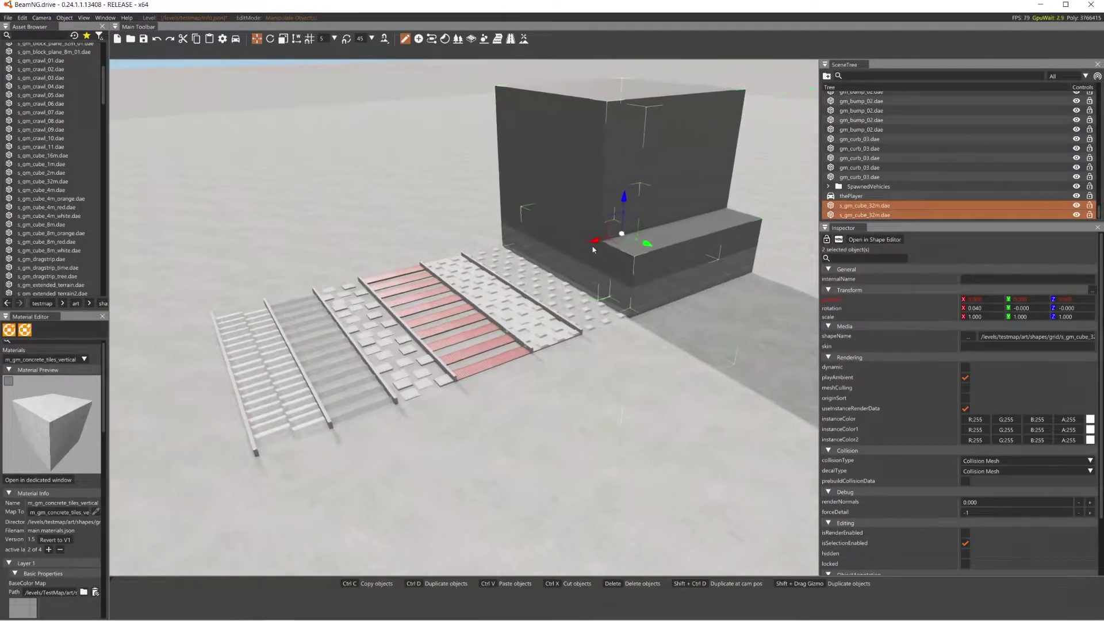
pyautogui.keyDown('shift'); pyautogui.moveTo(596, 247); pyautogui.dragTo(173, 351); pyautogui.keyUp('shift')
pyautogui.moveTo(172, 351); pyautogui.dragTo(437, 288, button='right')
pyautogui.press('d')
# Step: Align the duplicated cube pair with the outer border of the far obstacle lane and deselect it
pyautogui.moveTo(517, 292); pyautogui.dragTo(412, 309)
pyautogui.moveTo(412, 308); pyautogui.dragTo(387, 264, button='right')
pyautogui.press('w')
pyautogui.press('d')
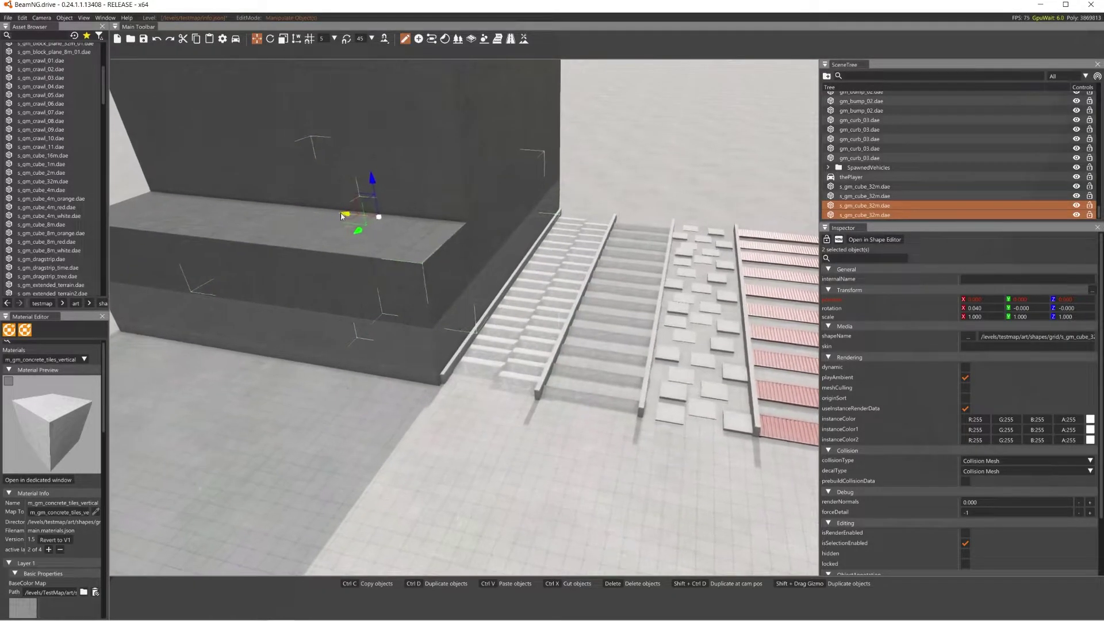
pyautogui.moveTo(341, 212); pyautogui.dragTo(342, 214)
pyautogui.press('w')
pyautogui.press('d')
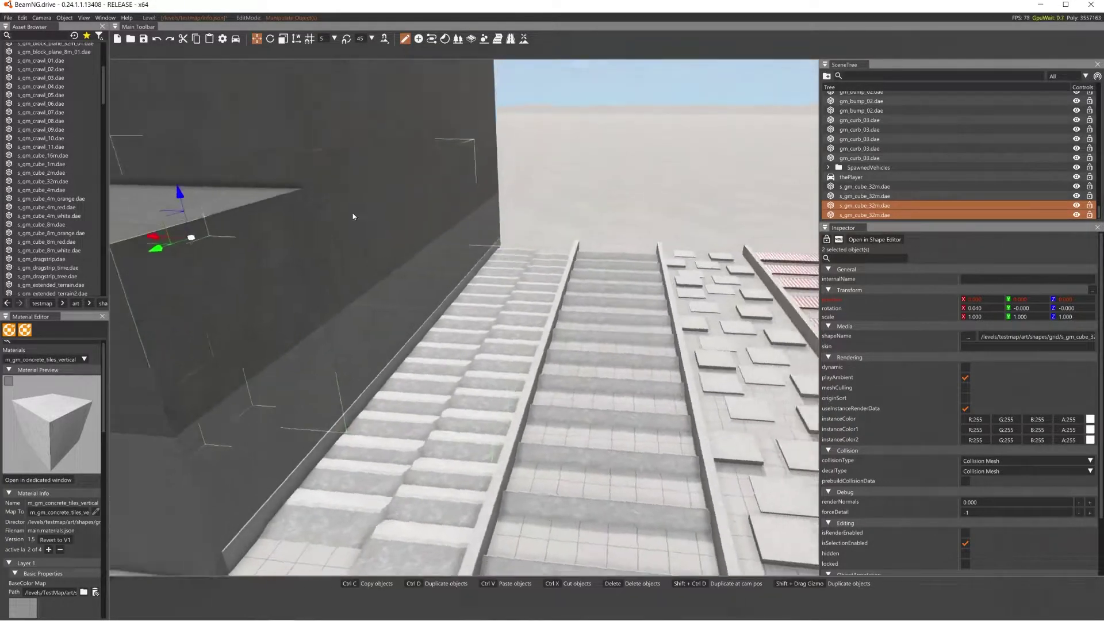
pyautogui.click(353, 217)
pyautogui.press('s')
pyautogui.press('d')
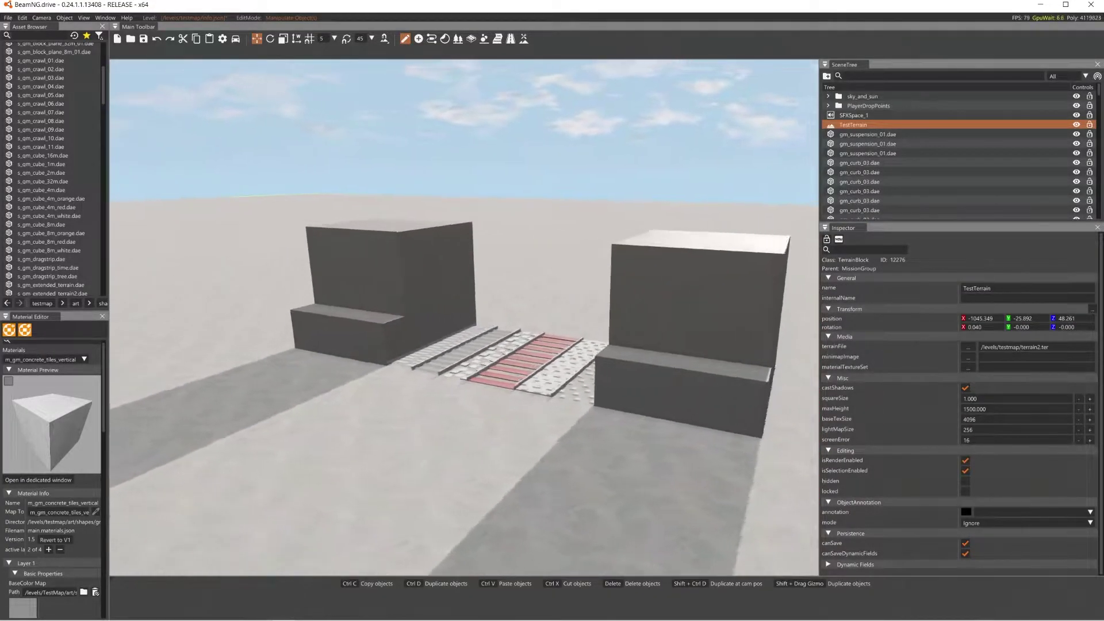